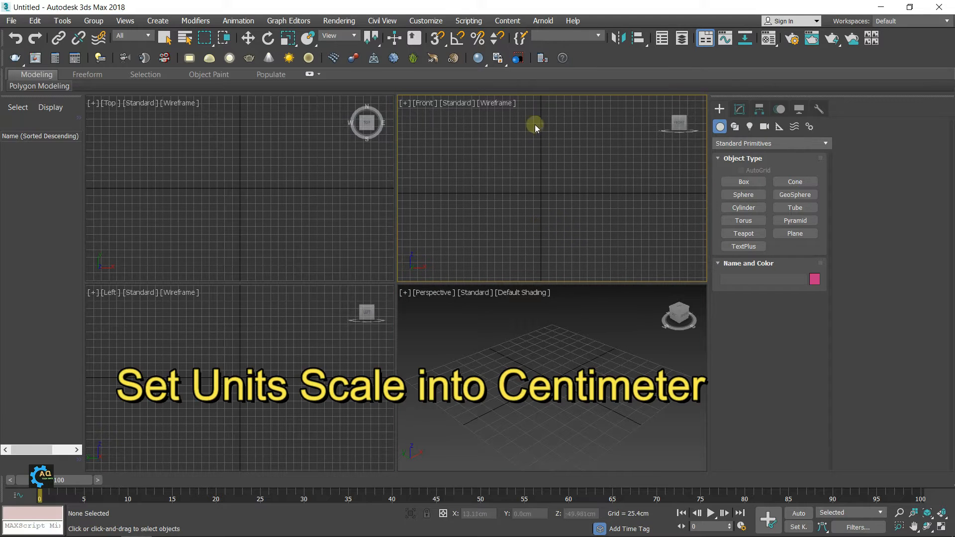
Step: Set the display unit scale to metric centimeters in the units setup
{"action": "left_click", "coordinate": [427, 21]}
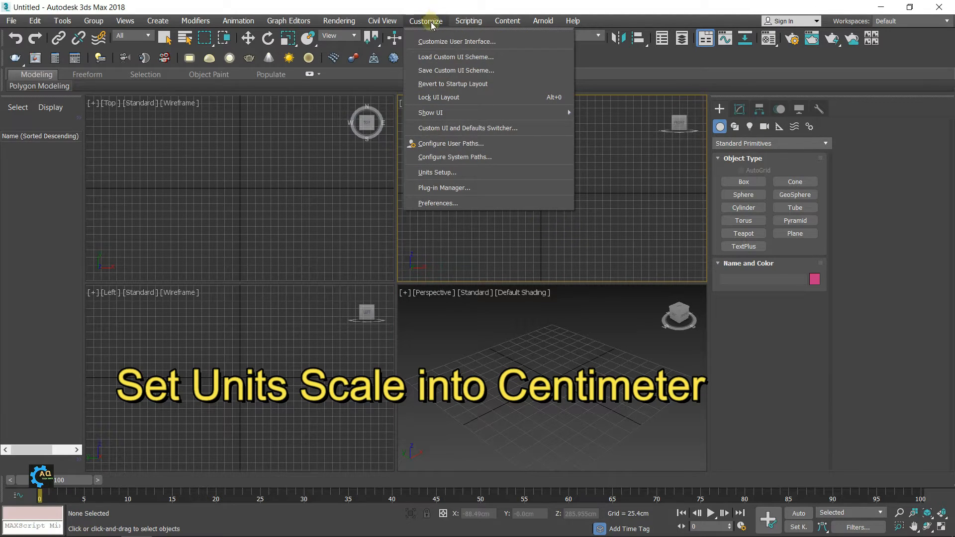
{"action": "left_click", "coordinate": [449, 173]}
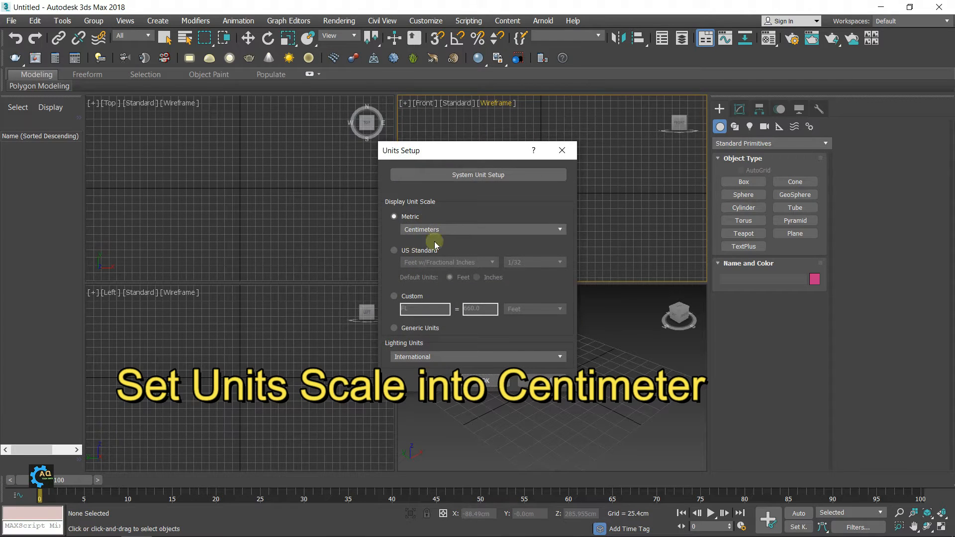
{"action": "left_click", "coordinate": [480, 381]}
Step: Maximize the Front viewport, check that Grid Points and Vertex snaps are enabled, and turn on 3D snapping
{"action": "middle_click_drag", "start_coordinate": [547, 192], "coordinate": [545, 196]}
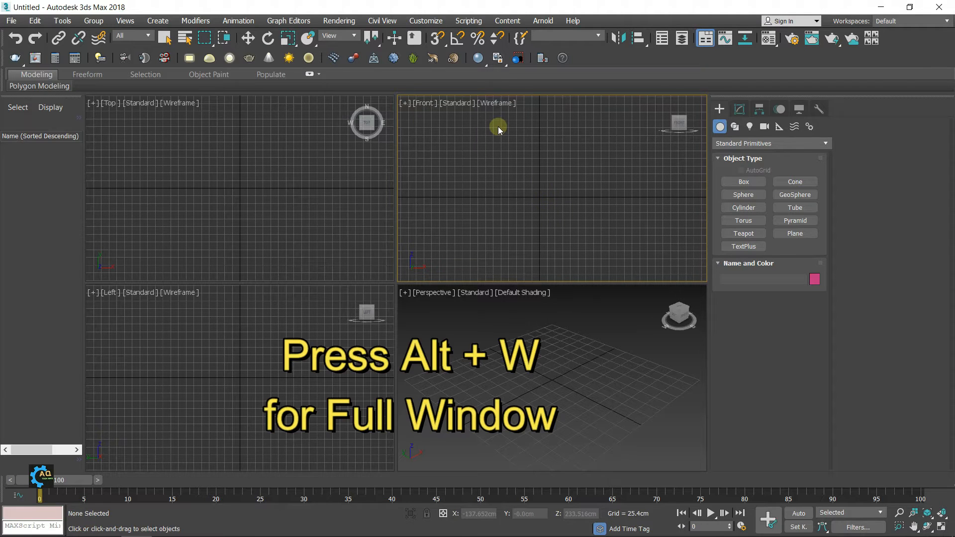
{"action": "key", "text": "alt+w"}
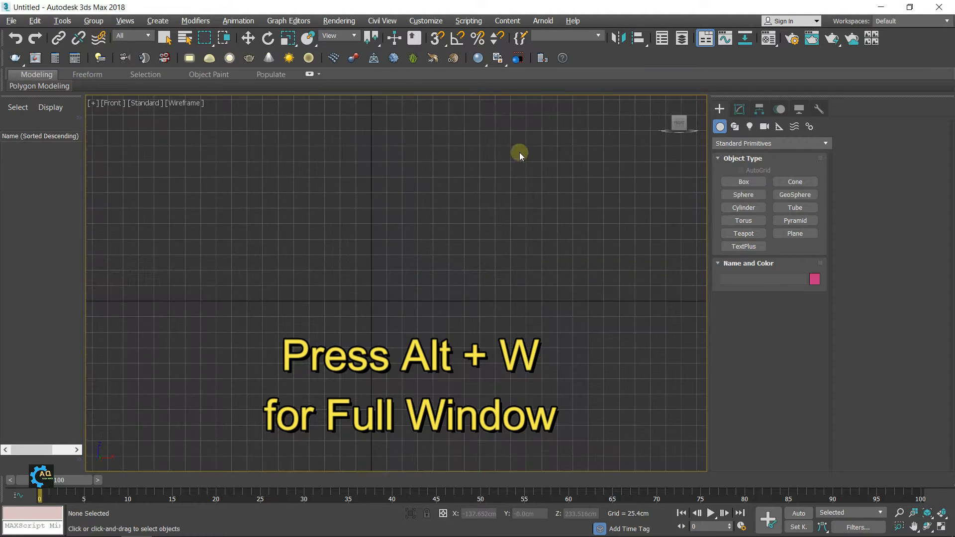
{"action": "middle_click_drag", "start_coordinate": [422, 300], "coordinate": [464, 231]}
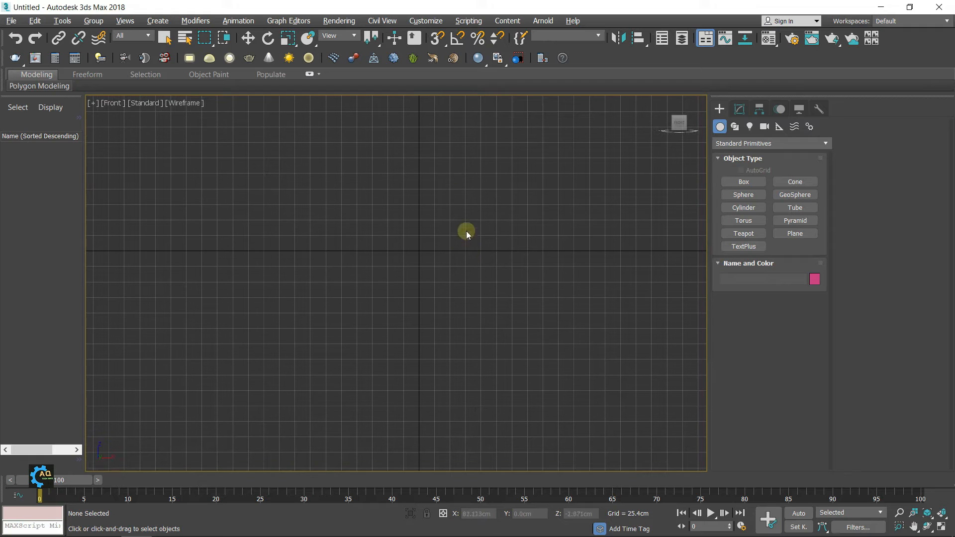
{"action": "right_click", "coordinate": [438, 40]}
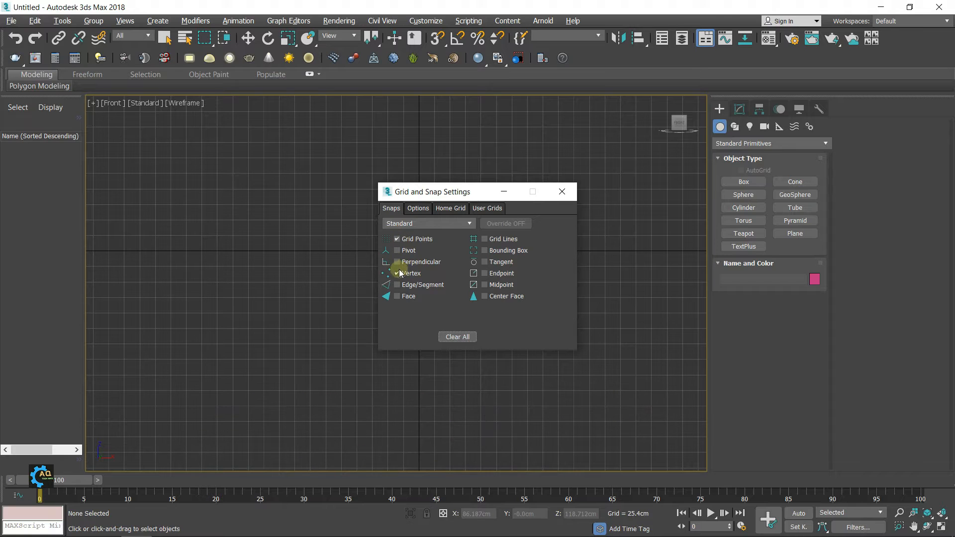
{"action": "left_click", "coordinate": [561, 192]}
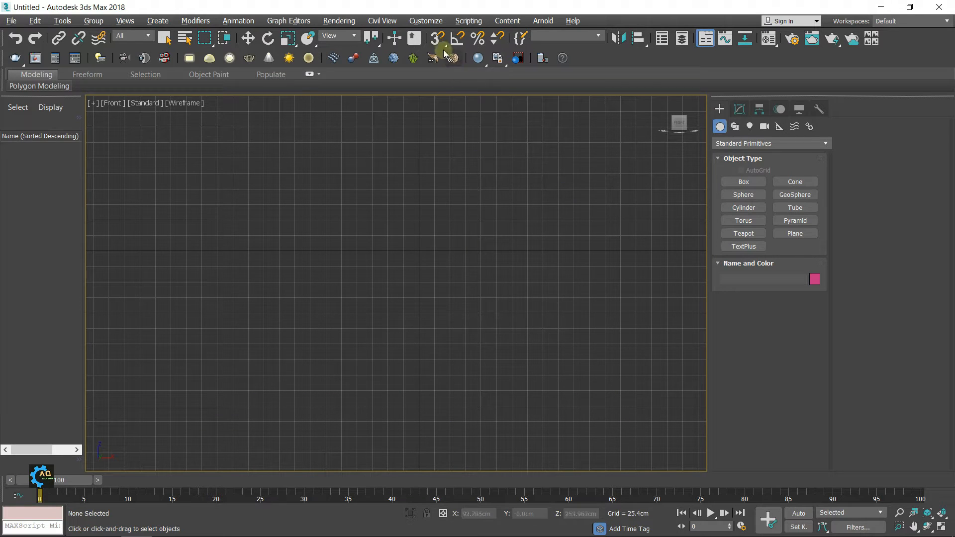
{"action": "left_click", "coordinate": [437, 39]}
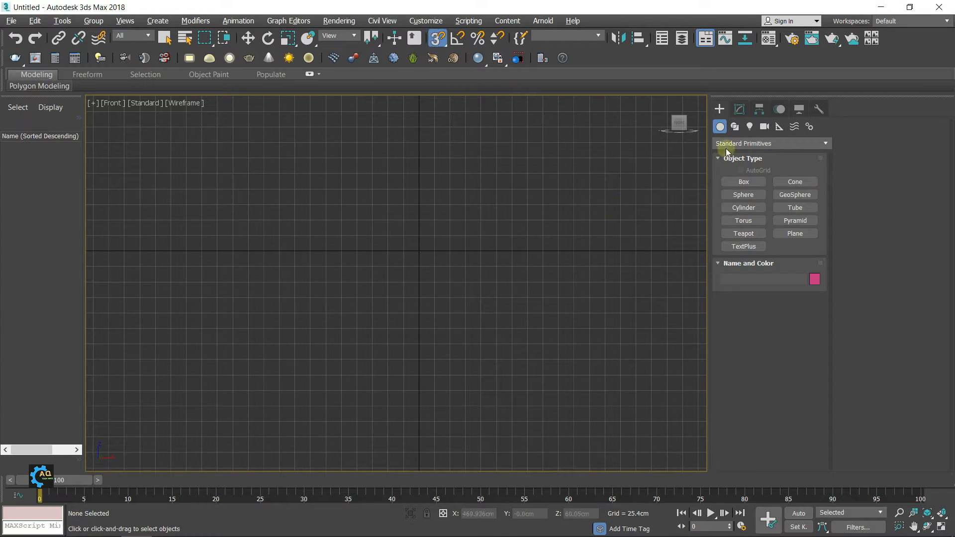
Step: Draw an open L-shaped line profile from the vertical axis, 8 grid squares wide, 14 high and 1 thick, and turn snapping off
{"action": "left_click", "coordinate": [734, 127]}
{"action": "left_click", "coordinate": [743, 192]}
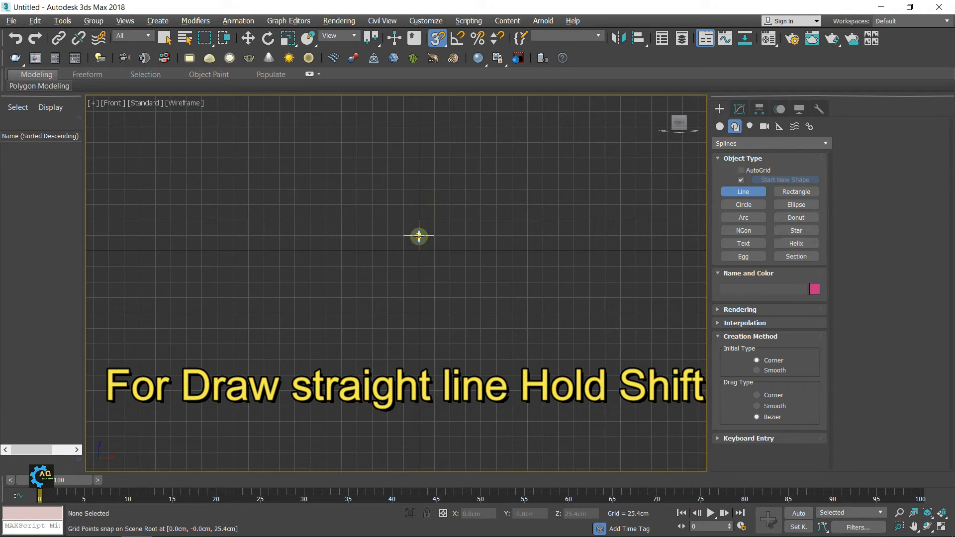
{"action": "left_click", "coordinate": [419, 235]}
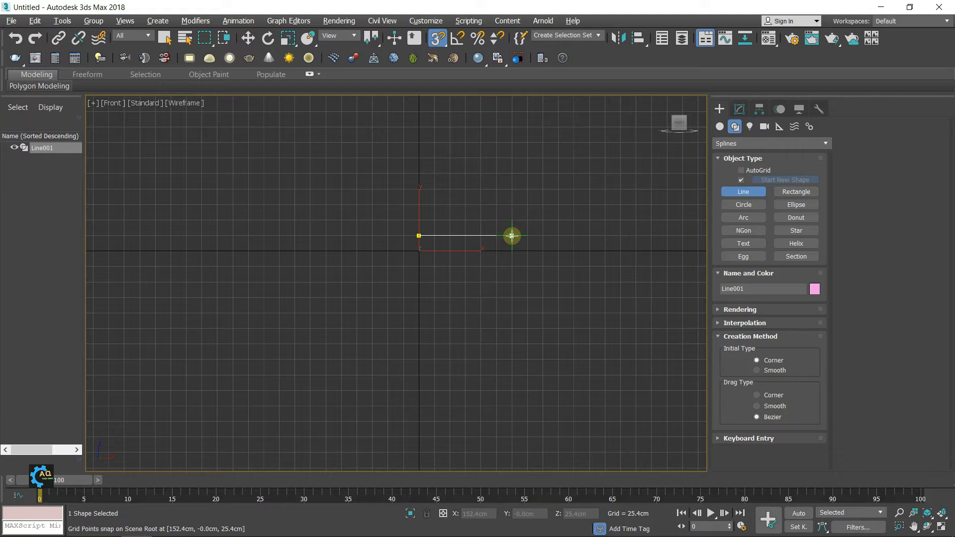
{"action": "left_click", "coordinate": [527, 235]}
{"action": "scroll", "coordinate": [562, 175], "scroll_direction": "down", "scroll_amount": 2}
{"action": "middle_click_drag", "start_coordinate": [563, 174], "coordinate": [503, 345]}
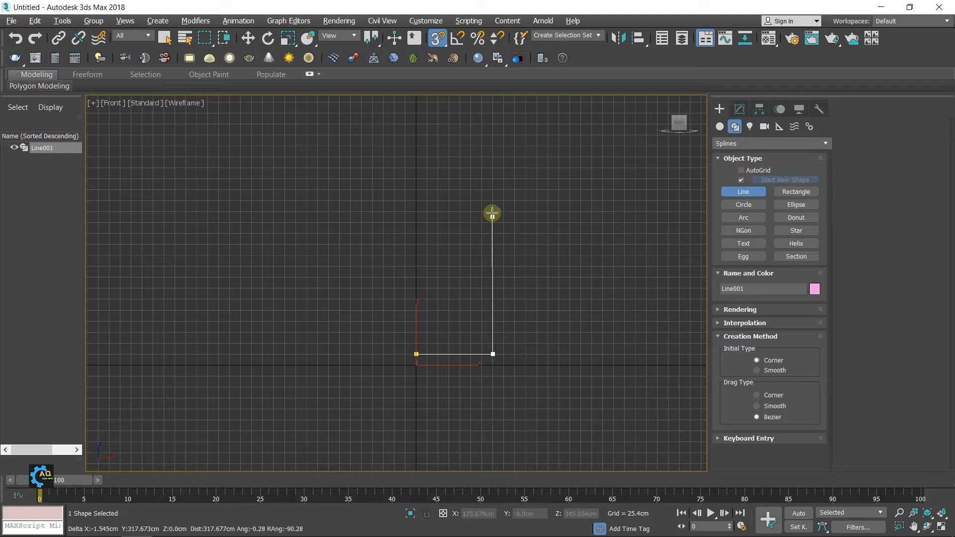
{"action": "left_click", "coordinate": [503, 212]}
{"action": "scroll", "coordinate": [505, 383], "scroll_direction": "up", "scroll_amount": 2}
{"action": "left_click", "coordinate": [500, 347]}
{"action": "left_click", "coordinate": [325, 347]}
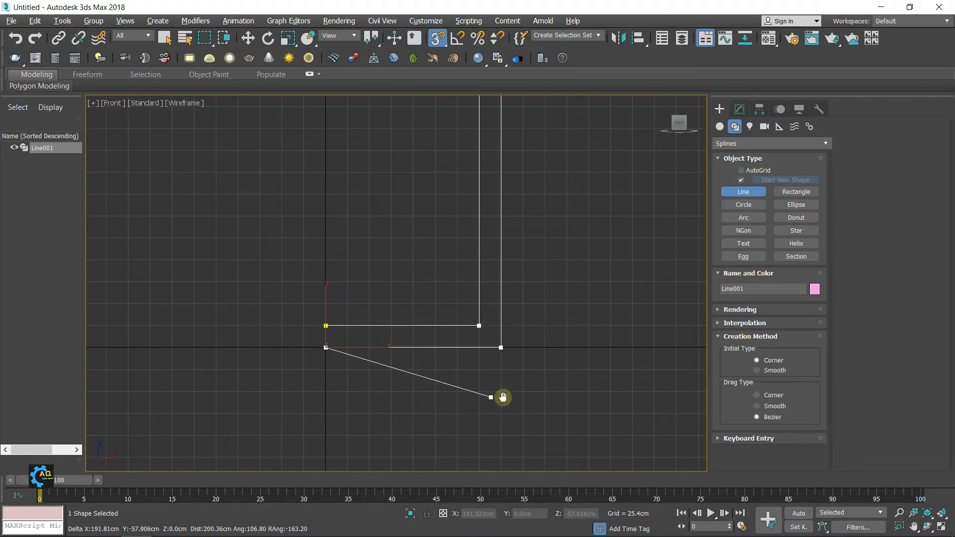
{"action": "middle_click_drag", "start_coordinate": [494, 398], "coordinate": [550, 394]}
{"action": "key", "text": "Escape"}
{"action": "scroll", "coordinate": [561, 372], "scroll_direction": "down", "scroll_amount": 1}
{"action": "middle_click_drag", "start_coordinate": [595, 346], "coordinate": [546, 371]}
{"action": "key", "text": "s"}
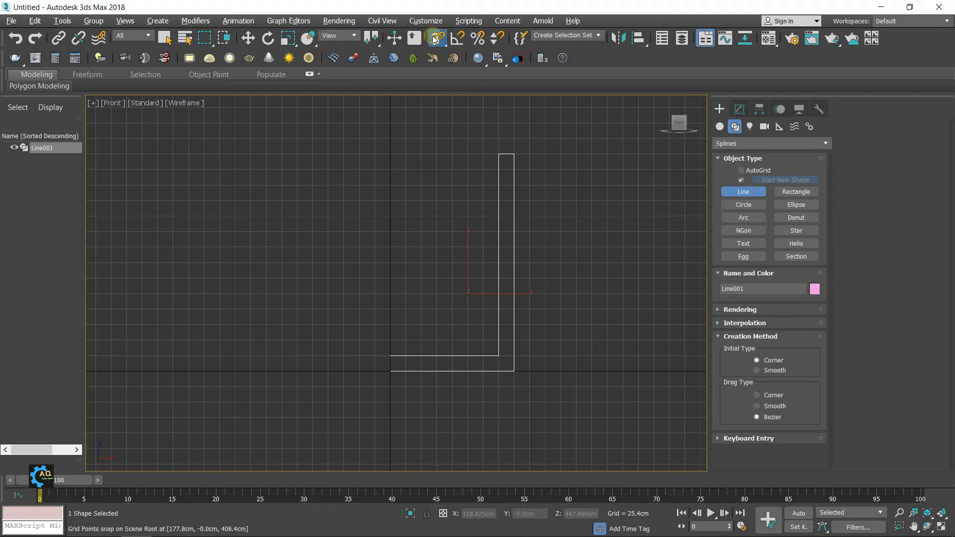
Step: Fillet the inner and outer vertices at the profile's lower corner into smooth curves
{"action": "left_click", "coordinate": [739, 109]}
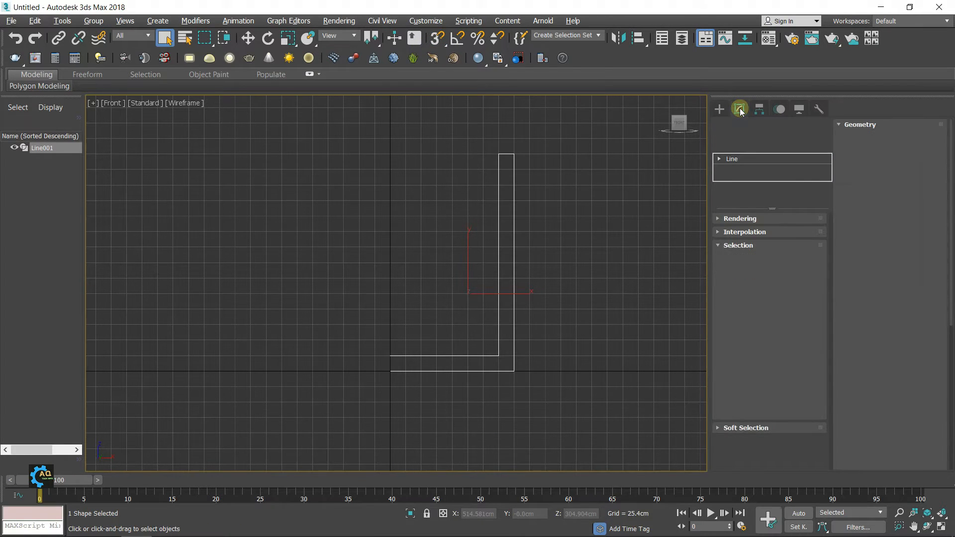
{"action": "left_click", "coordinate": [753, 264]}
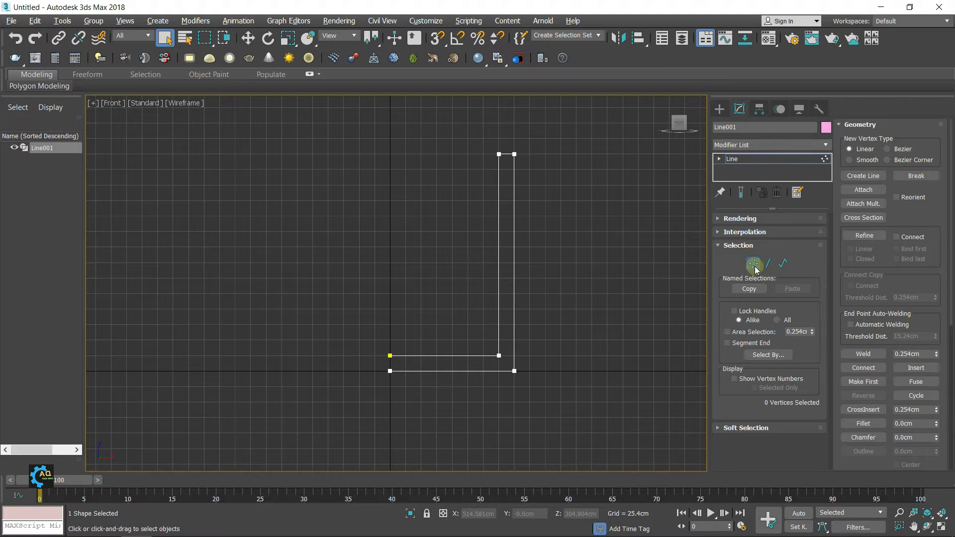
{"action": "left_click", "coordinate": [864, 424]}
{"action": "scroll", "coordinate": [499, 357], "scroll_direction": "up", "scroll_amount": 4}
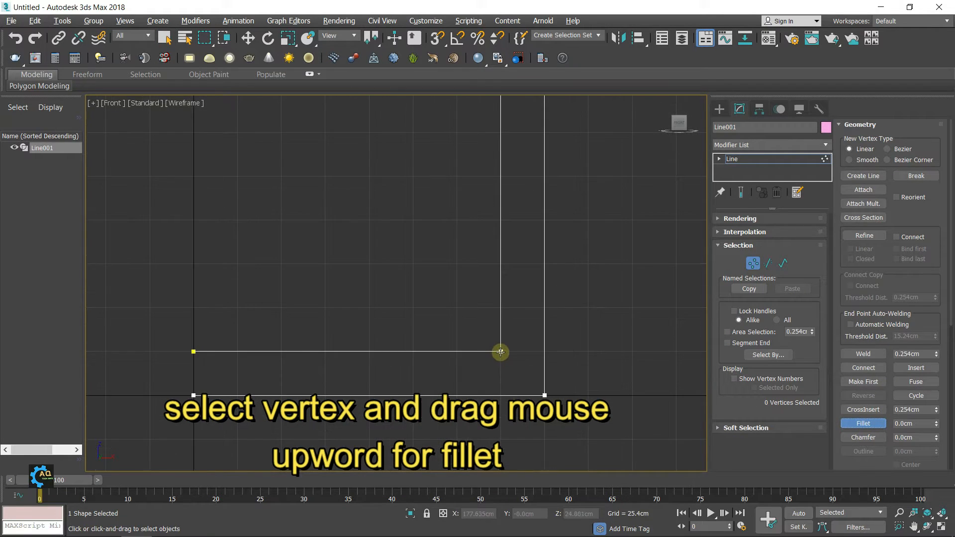
{"action": "left_click_drag", "start_coordinate": [503, 351], "coordinate": [501, 308]}
{"action": "left_click_drag", "start_coordinate": [545, 394], "coordinate": [543, 307]}
Step: Fillet the two vertices at the profile's upper end by about 10.6 cm to round the rim
{"action": "scroll", "coordinate": [558, 326], "scroll_direction": "down", "scroll_amount": 4}
{"action": "middle_click_drag", "start_coordinate": [561, 321], "coordinate": [542, 393]}
{"action": "scroll", "coordinate": [542, 298], "scroll_direction": "up", "scroll_amount": 3}
{"action": "left_click_drag", "start_coordinate": [575, 210], "coordinate": [574, 208]}
{"action": "scroll", "coordinate": [535, 198], "scroll_direction": "up", "scroll_amount": 2}
{"action": "middle_click_drag", "start_coordinate": [537, 227], "coordinate": [539, 259]}
{"action": "scroll", "coordinate": [530, 236], "scroll_direction": "up", "scroll_amount": 2}
{"action": "left_click_drag", "start_coordinate": [512, 219], "coordinate": [508, 199]}
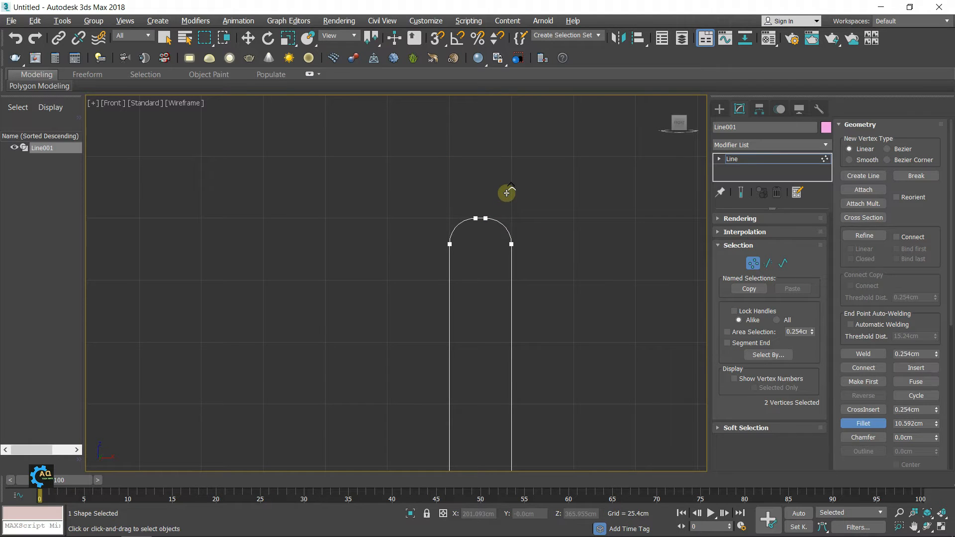
Step: Apply a Lathe modifier to the filleted profile
{"action": "scroll", "coordinate": [572, 259], "scroll_direction": "down", "scroll_amount": 7}
{"action": "middle_click_drag", "start_coordinate": [601, 328], "coordinate": [586, 266]}
{"action": "scroll", "coordinate": [579, 260], "scroll_direction": "up", "scroll_amount": 1}
{"action": "left_click", "coordinate": [825, 146]}
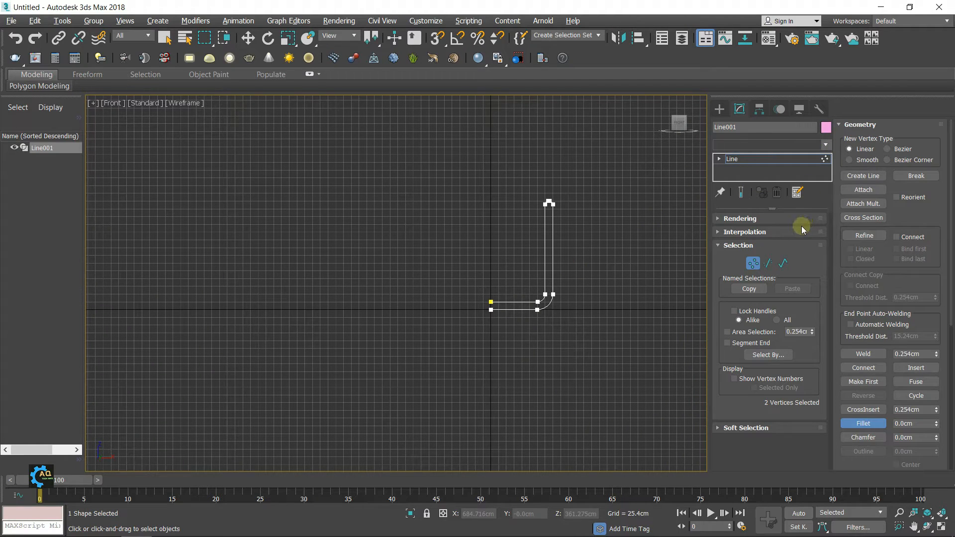
{"action": "scroll", "coordinate": [772, 326], "scroll_direction": "down", "scroll_amount": 13}
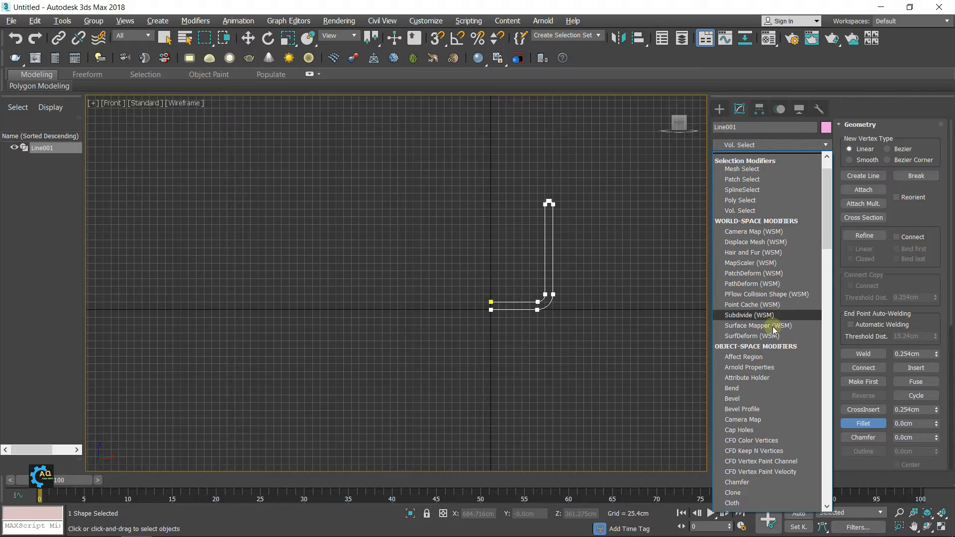
{"action": "scroll", "coordinate": [771, 327], "scroll_direction": "down", "scroll_amount": 11}
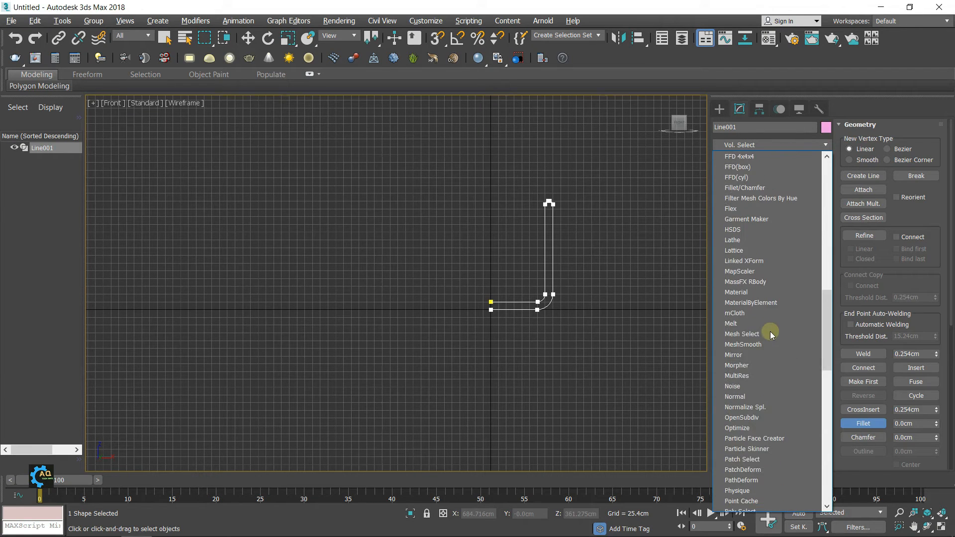
{"action": "scroll", "coordinate": [747, 202], "scroll_direction": "up", "scroll_amount": 6}
{"action": "scroll", "coordinate": [747, 201], "scroll_direction": "up", "scroll_amount": 1}
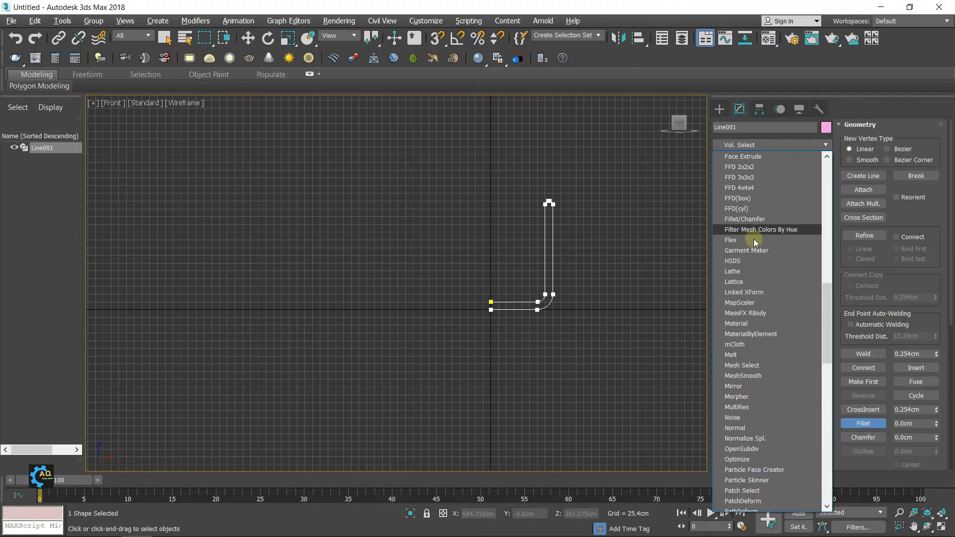
{"action": "left_click", "coordinate": [740, 272]}
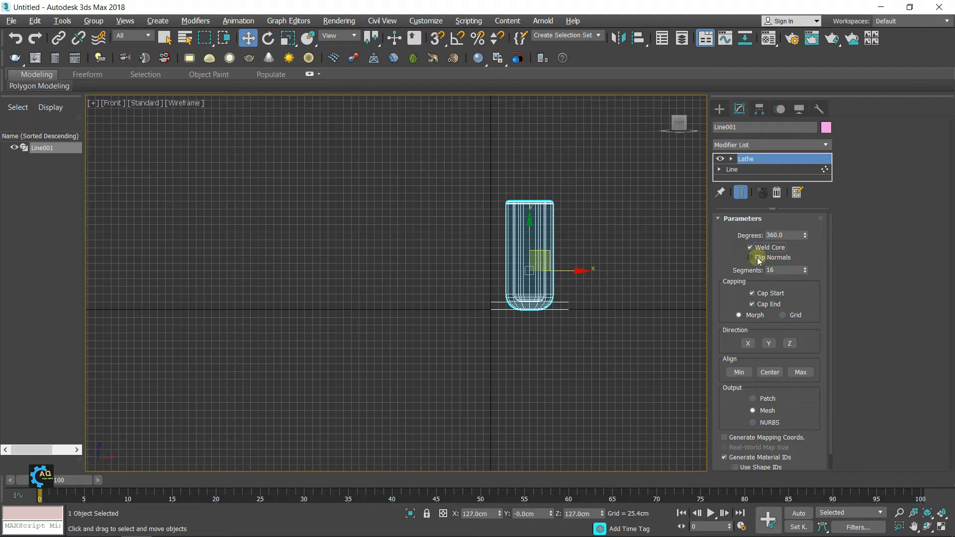
Step: Set the lathe to 18 segments with flipped normals, Y direction and Min alignment to form the cup body
{"action": "left_click", "coordinate": [803, 268]}
{"action": "left_click", "coordinate": [804, 268]}
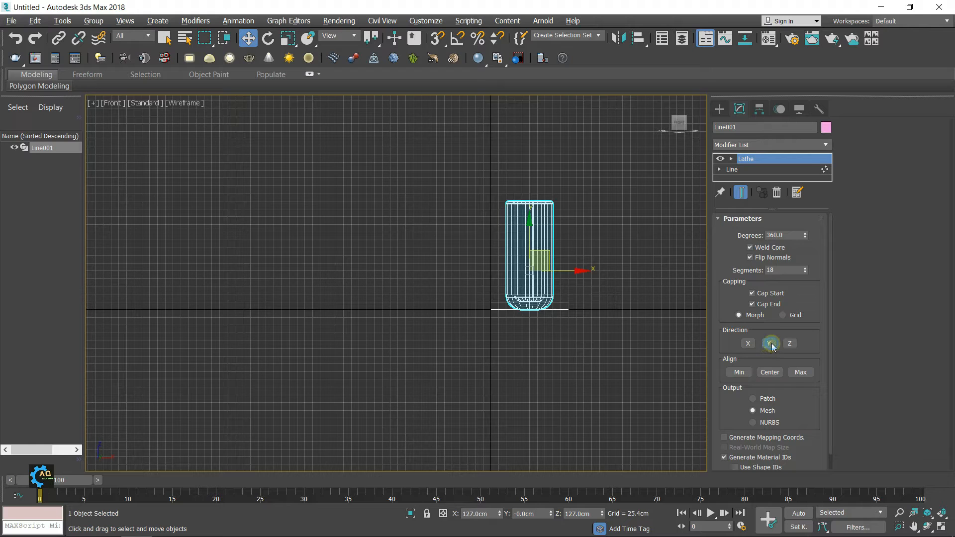
{"action": "left_click", "coordinate": [745, 375]}
{"action": "scroll", "coordinate": [512, 297], "scroll_direction": "up", "scroll_amount": 3}
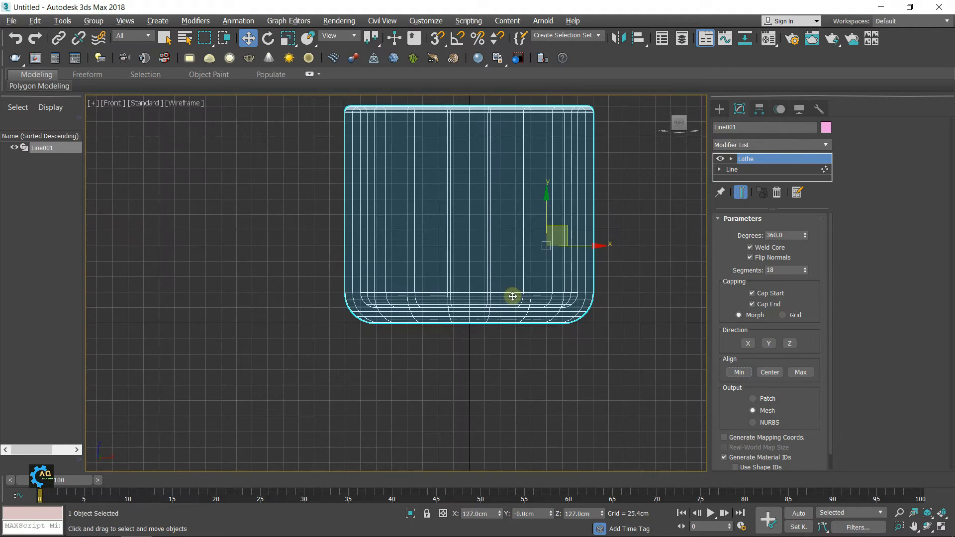
{"action": "middle_click_drag", "start_coordinate": [522, 301], "coordinate": [521, 316]}
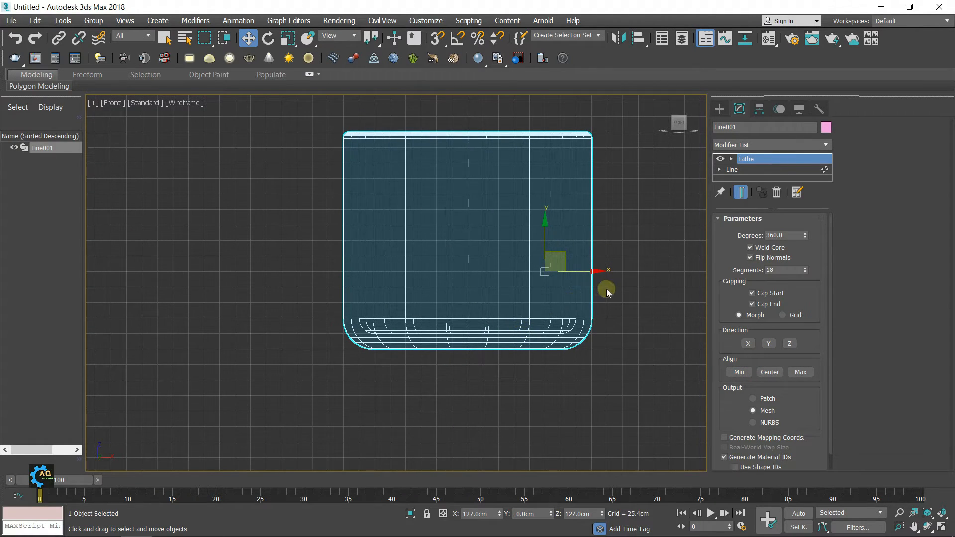
{"action": "middle_click_drag", "start_coordinate": [605, 288], "coordinate": [603, 309]}
Step: Maximize the Perspective viewport, inspect the cup from several angles and display it with edged faces
{"action": "key", "text": "alt+w"}
{"action": "scroll", "coordinate": [579, 326], "scroll_direction": "down", "scroll_amount": 3}
{"action": "scroll", "coordinate": [567, 316], "scroll_direction": "up", "scroll_amount": 6}
{"action": "scroll", "coordinate": [566, 314], "scroll_direction": "down", "scroll_amount": 6}
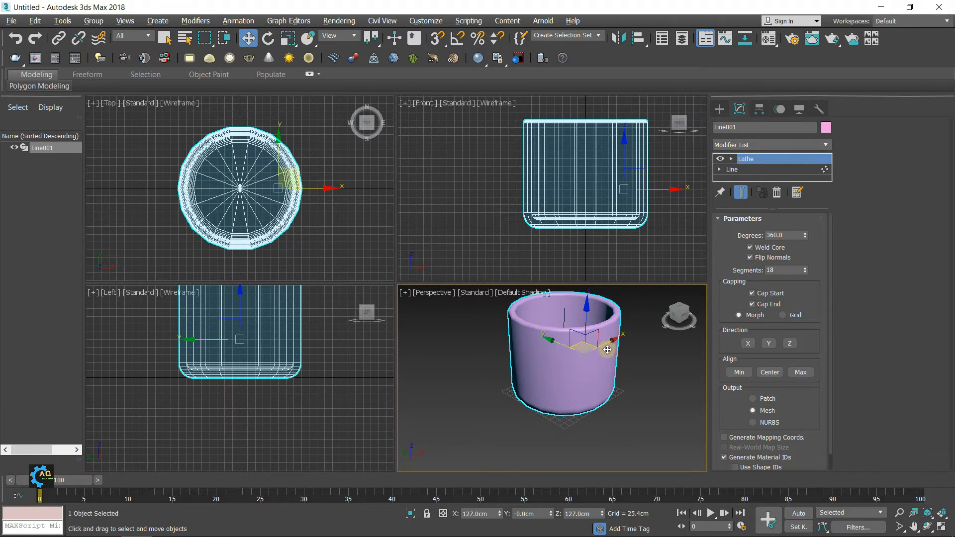
{"action": "key", "text": "alt+w"}
{"action": "middle_click_drag", "start_coordinate": [562, 348], "coordinate": [588, 417]}
{"action": "middle_click_drag", "start_coordinate": [579, 357], "coordinate": [578, 277], "text": "alt"}
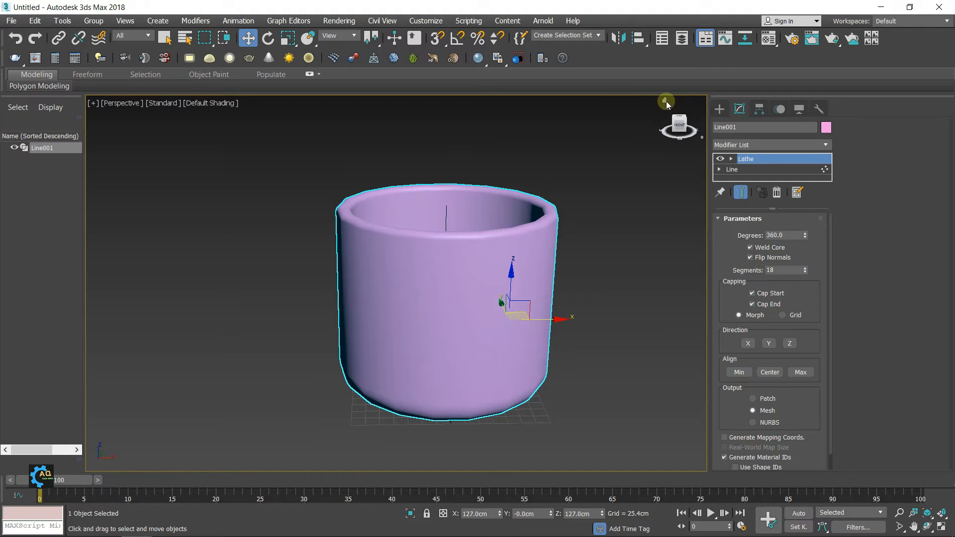
{"action": "scroll", "coordinate": [635, 188], "scroll_direction": "up", "scroll_amount": 8}
{"action": "middle_click_drag", "start_coordinate": [535, 237], "coordinate": [561, 315]}
{"action": "scroll", "coordinate": [557, 312], "scroll_direction": "down", "scroll_amount": 10}
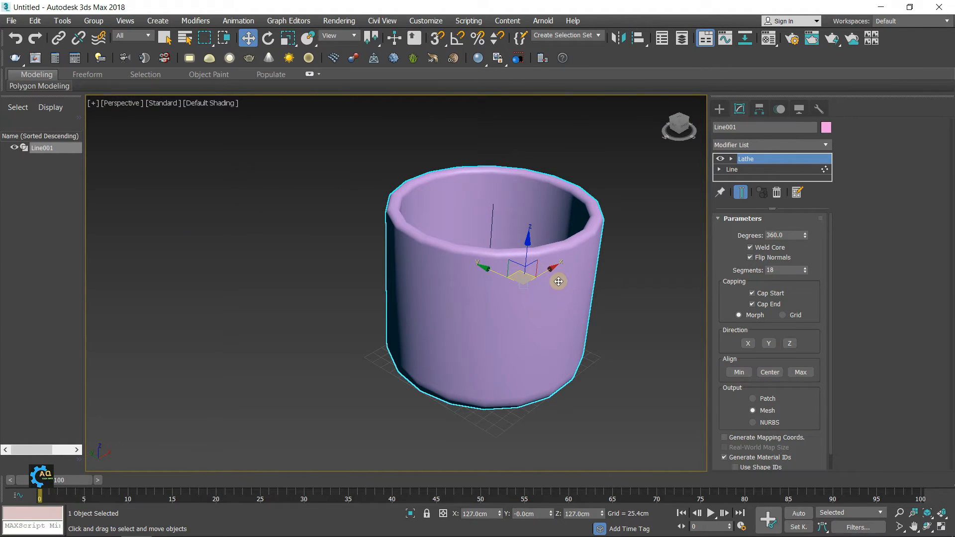
{"action": "key", "text": "F4"}
{"action": "middle_click_drag", "start_coordinate": [585, 293], "coordinate": [565, 299]}
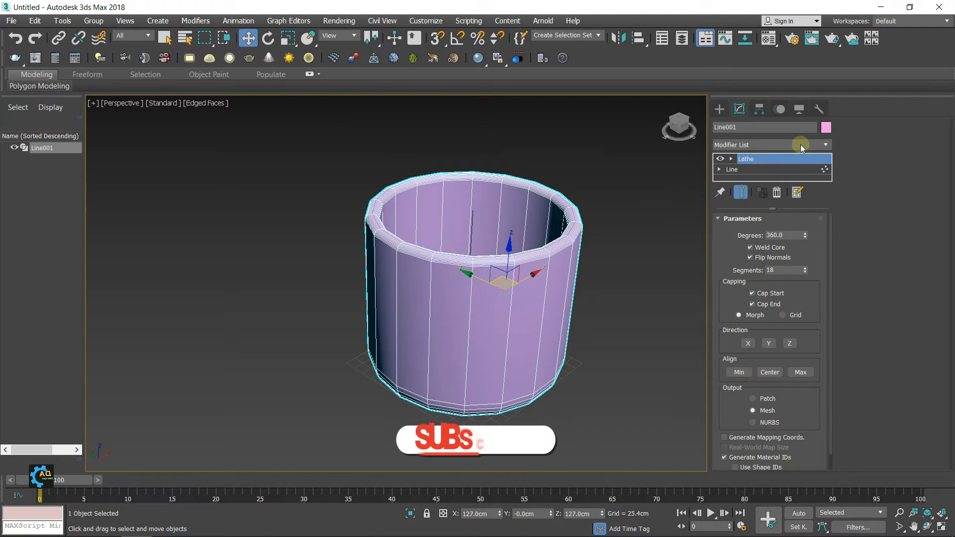
Step: Convert the lathed cup to an Editable Poly
{"action": "left_click", "coordinate": [821, 144]}
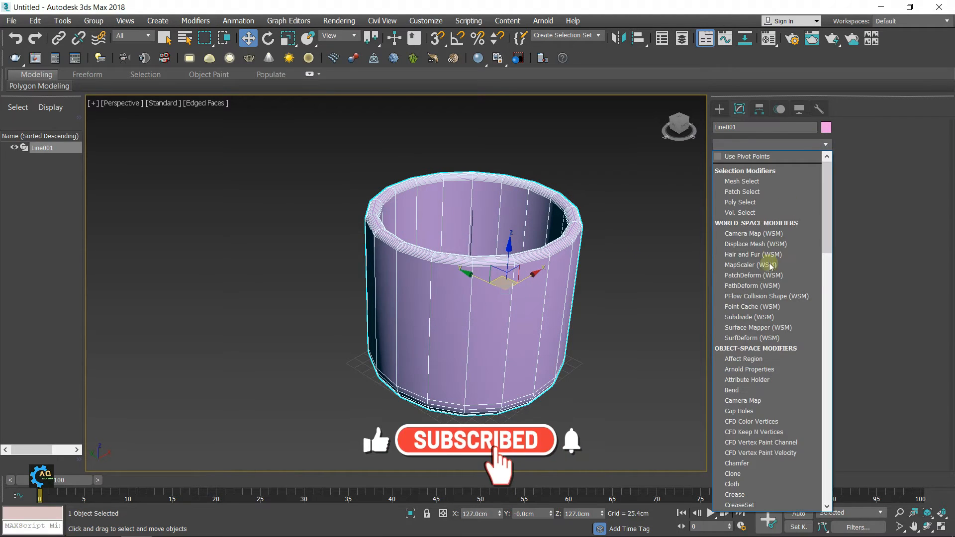
{"action": "left_click", "coordinate": [507, 326]}
{"action": "right_click", "coordinate": [512, 305]}
{"action": "mouse_move", "coordinate": [585, 454]}
{"action": "left_click", "coordinate": [684, 457]}
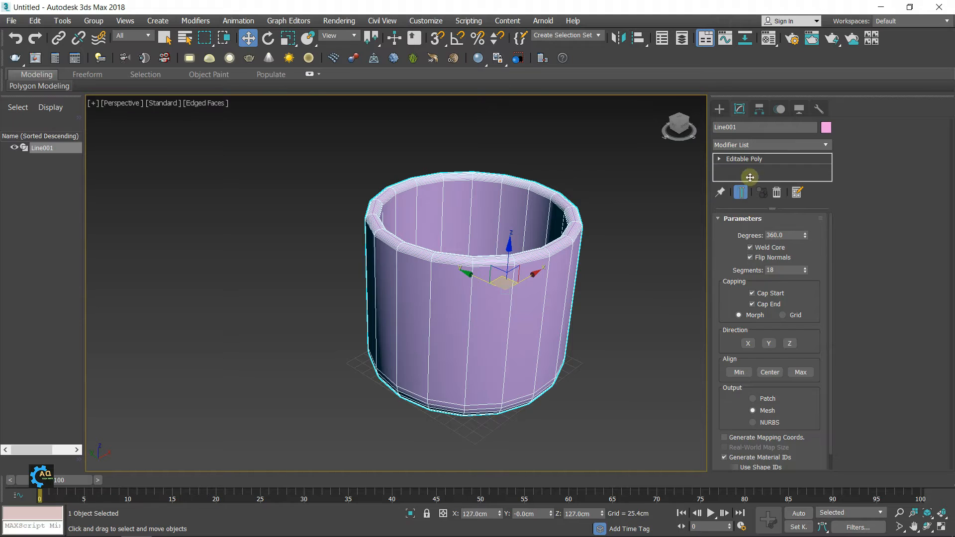
Step: Connect the ring of vertical edges around the cup's outer wall with 5 segments and a pinch of 2
{"action": "left_click", "coordinate": [726, 159]}
{"action": "left_click", "coordinate": [748, 236]}
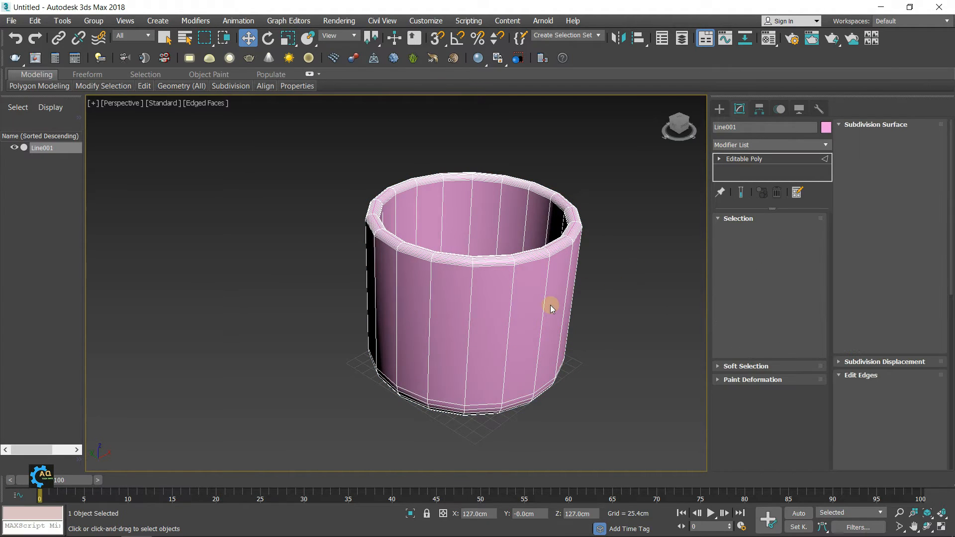
{"action": "left_click", "coordinate": [543, 305]}
{"action": "left_click", "coordinate": [739, 297]}
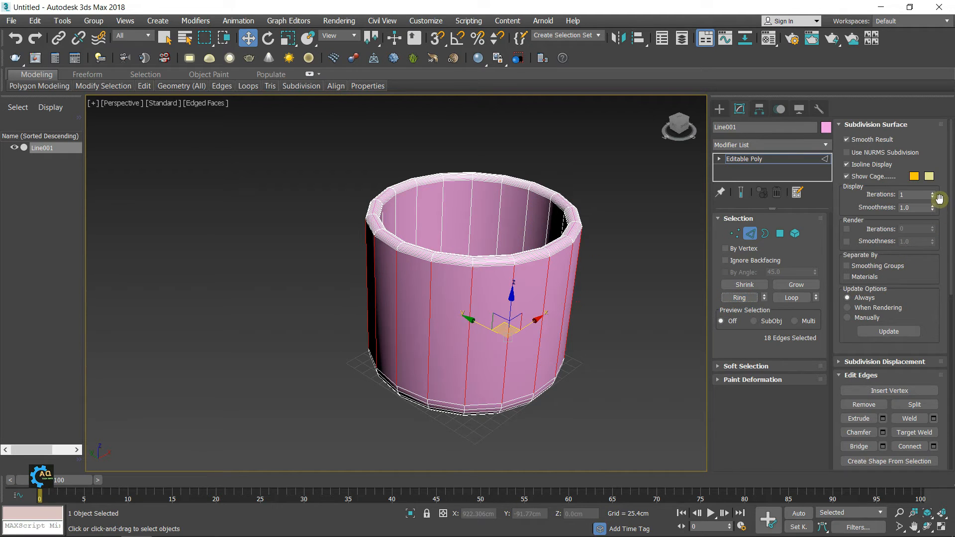
{"action": "left_click", "coordinate": [933, 446]}
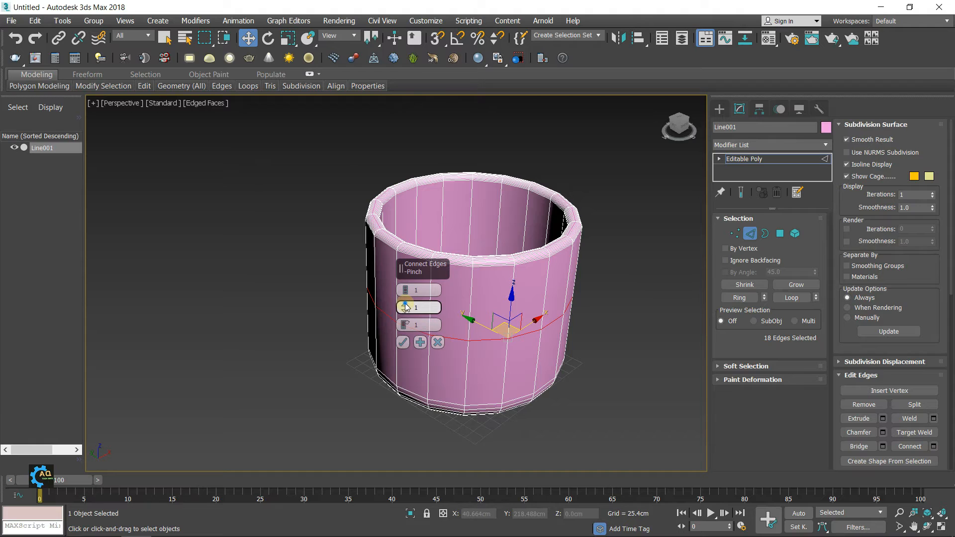
{"action": "left_click_drag", "start_coordinate": [405, 299], "coordinate": [405, 289]}
{"action": "left_click", "coordinate": [405, 289]}
{"action": "left_click", "coordinate": [404, 289]}
{"action": "left_click", "coordinate": [405, 290]}
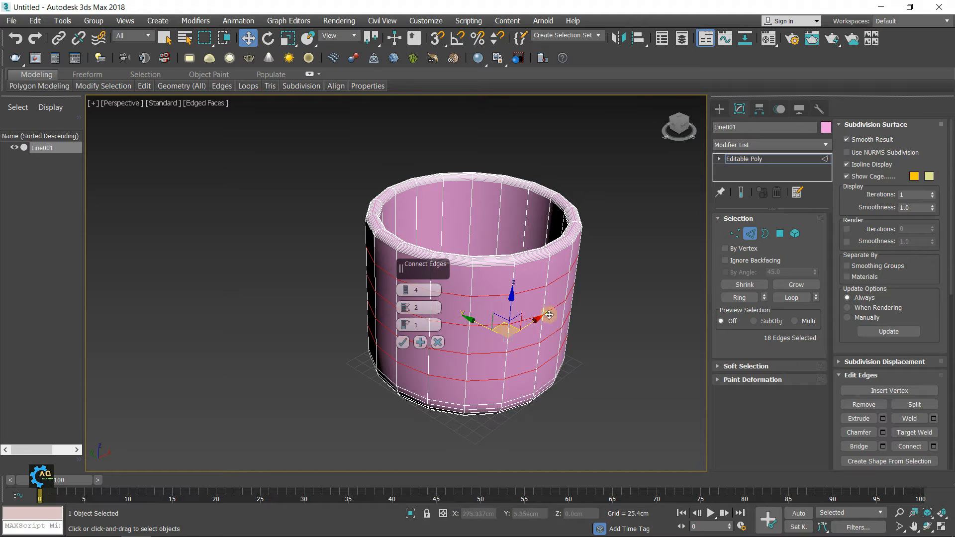
{"action": "middle_click_drag", "start_coordinate": [578, 322], "coordinate": [506, 270], "text": "alt"}
{"action": "scroll", "coordinate": [492, 287], "scroll_direction": "up", "scroll_amount": 3}
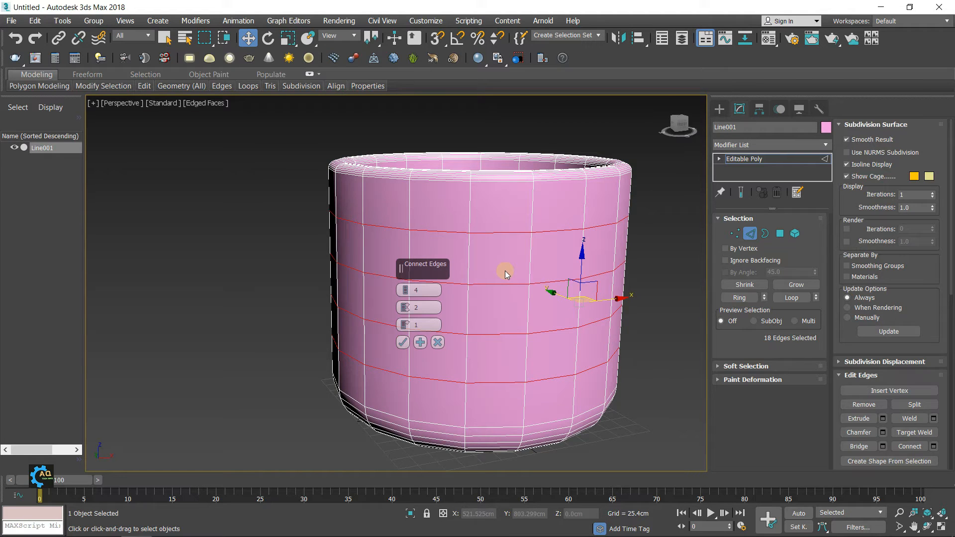
{"action": "left_click_drag", "start_coordinate": [403, 288], "coordinate": [403, 284]}
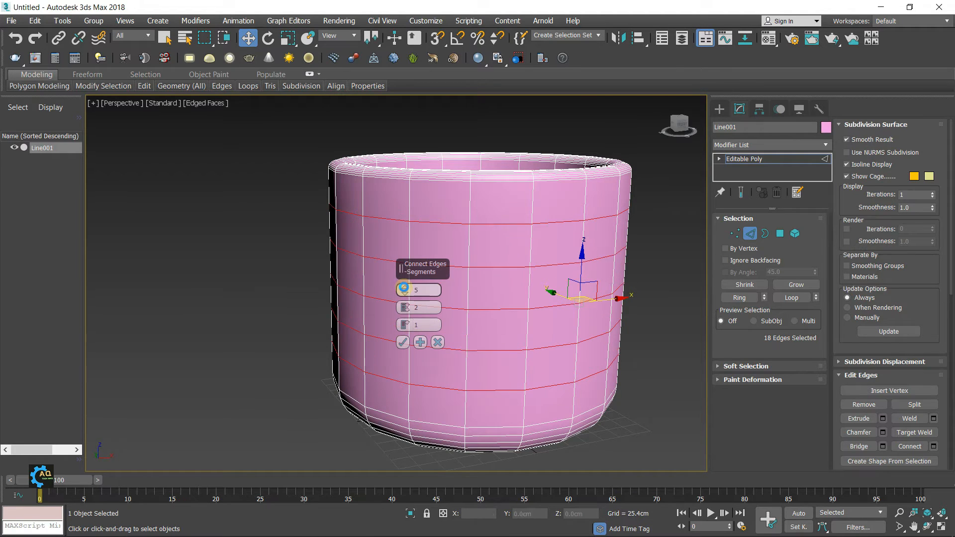
{"action": "left_click", "coordinate": [402, 342]}
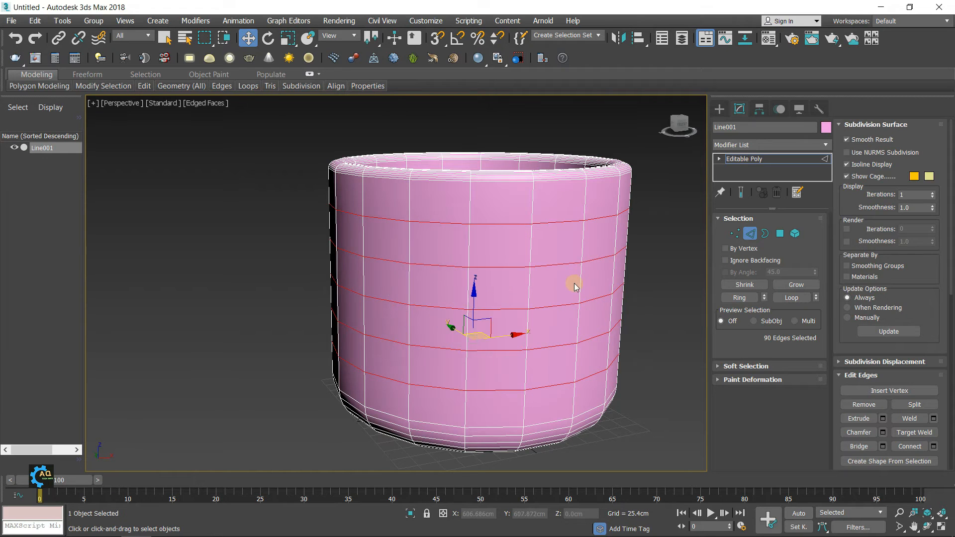
Step: Select two outer-wall polygons in the same column, the second and fifth below the rim, leaving two polygons between them
{"action": "middle_click_drag", "start_coordinate": [628, 265], "coordinate": [597, 299]}
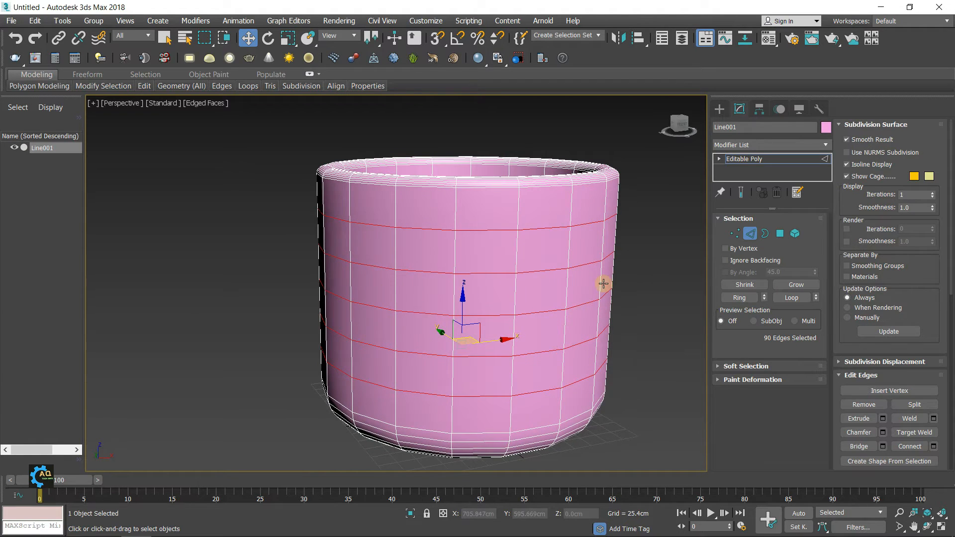
{"action": "left_click", "coordinate": [780, 234]}
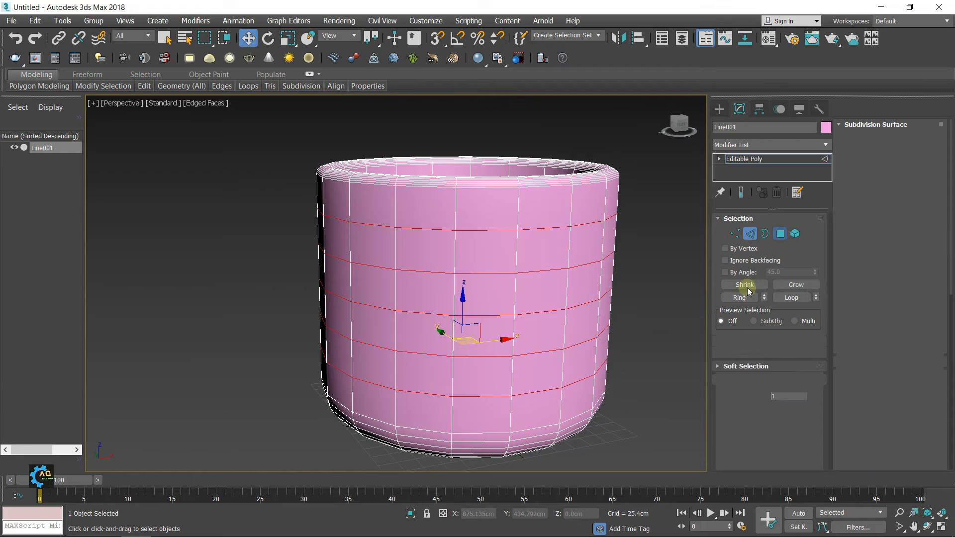
{"action": "left_click", "coordinate": [485, 258]}
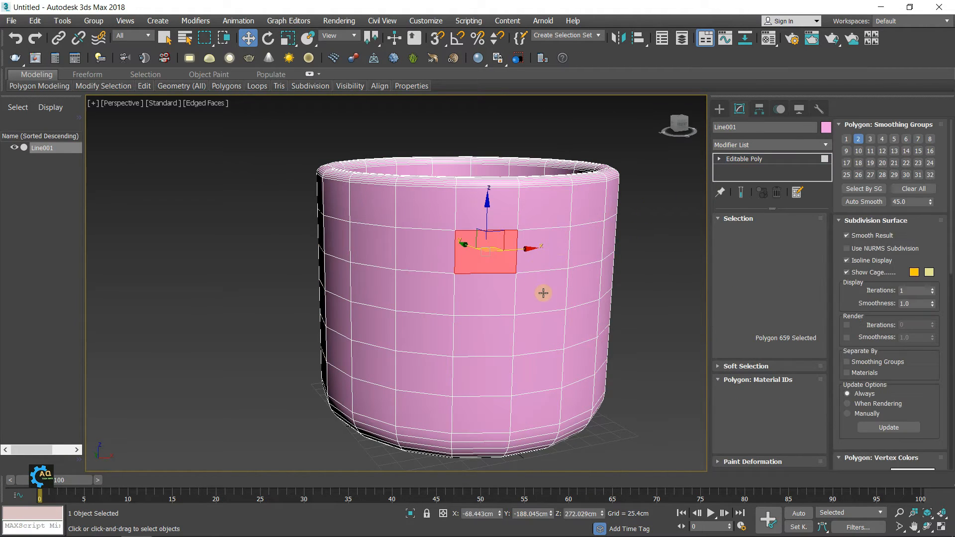
{"action": "left_click", "coordinate": [485, 380], "text": "shift"}
{"action": "key", "text": "ctrl+z"}
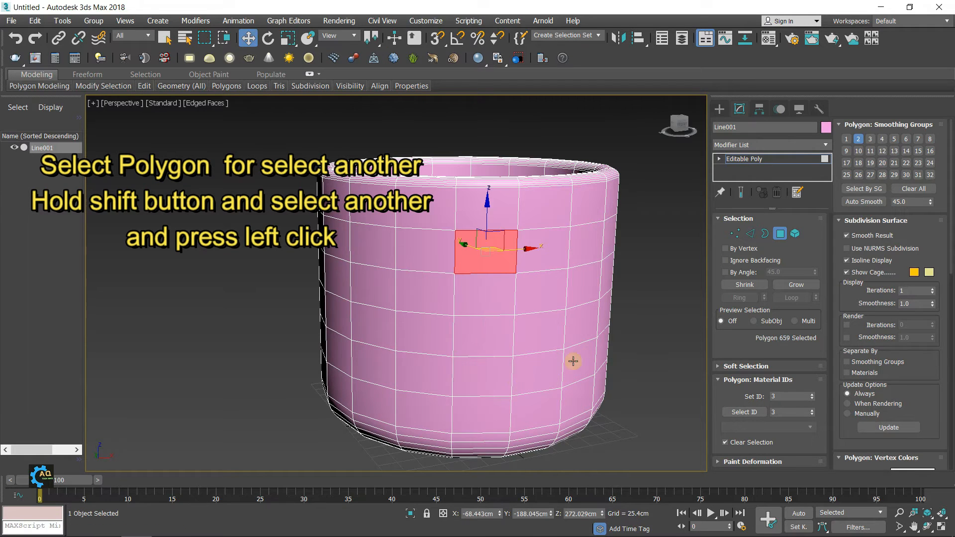
{"action": "left_click", "coordinate": [498, 387], "text": "shift"}
{"action": "key", "text": "ctrl+z"}
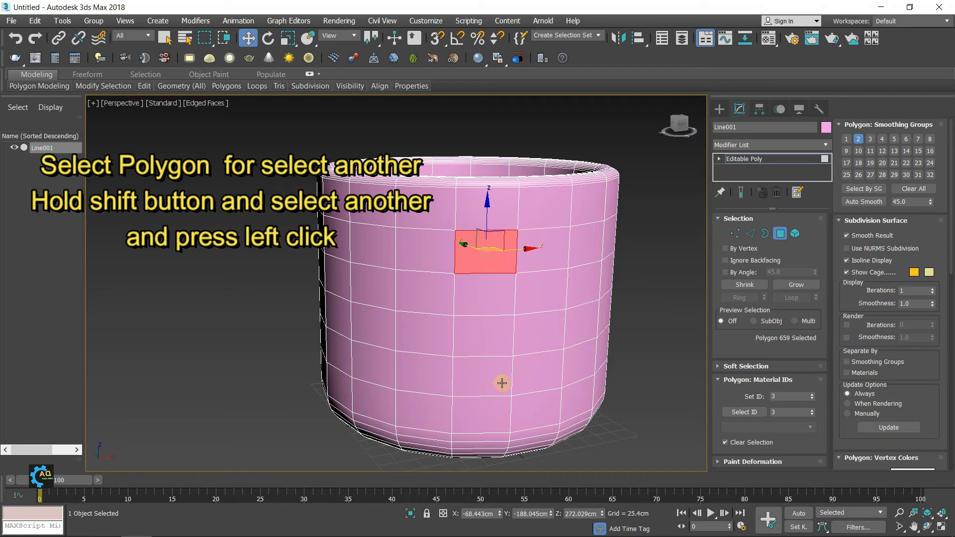
{"action": "left_click", "coordinate": [486, 385], "text": "shift"}
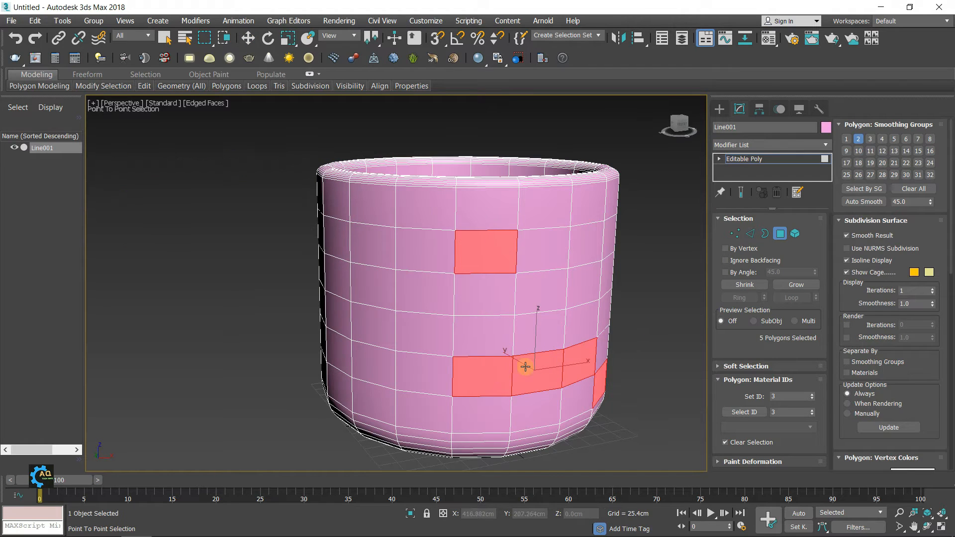
{"action": "right_click", "coordinate": [670, 316]}
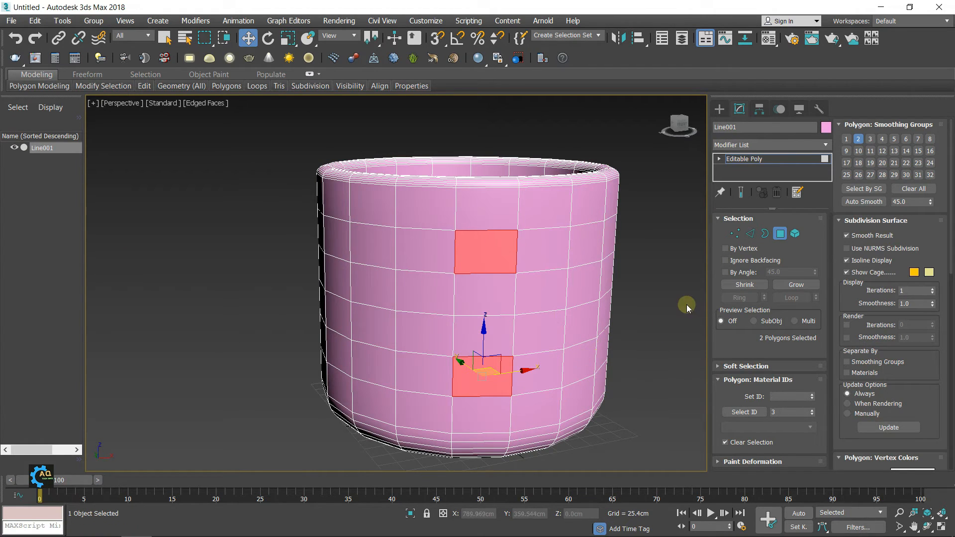
Step: Inset the two selected wall polygons by 2.54 cm
{"action": "middle_click_drag", "start_coordinate": [652, 313], "coordinate": [780, 348], "text": "alt"}
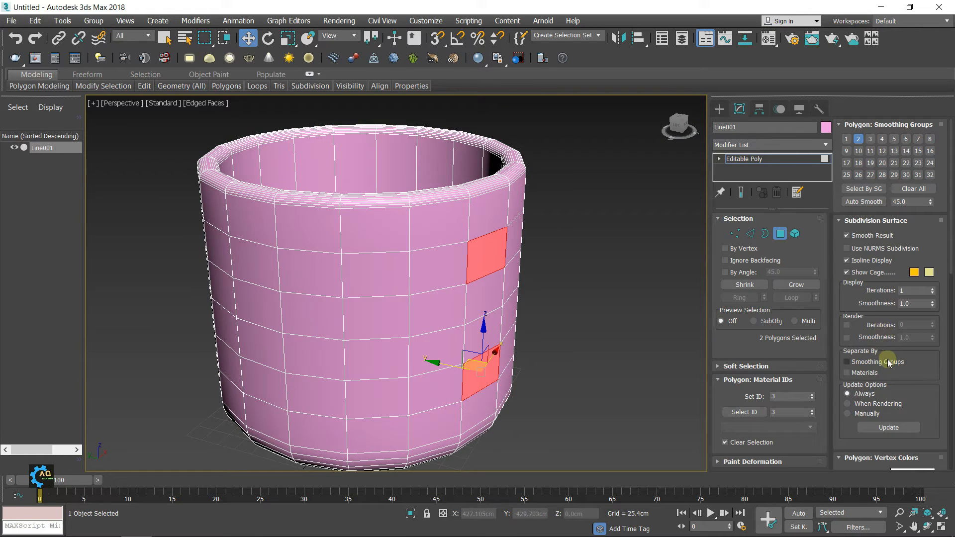
{"action": "scroll", "coordinate": [886, 363], "scroll_direction": "down", "scroll_amount": 3}
{"action": "scroll", "coordinate": [890, 348], "scroll_direction": "down", "scroll_amount": 10}
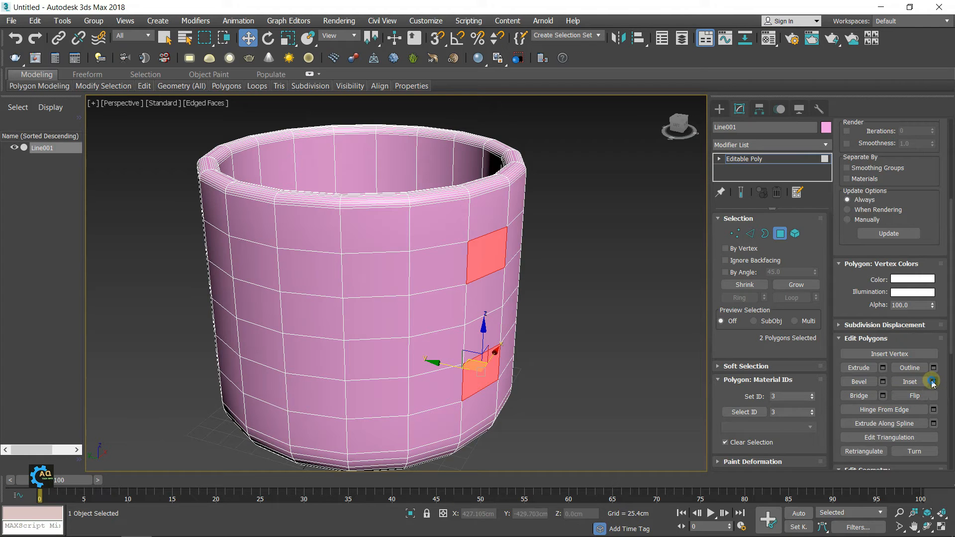
{"action": "scroll", "coordinate": [505, 263], "scroll_direction": "up", "scroll_amount": 3}
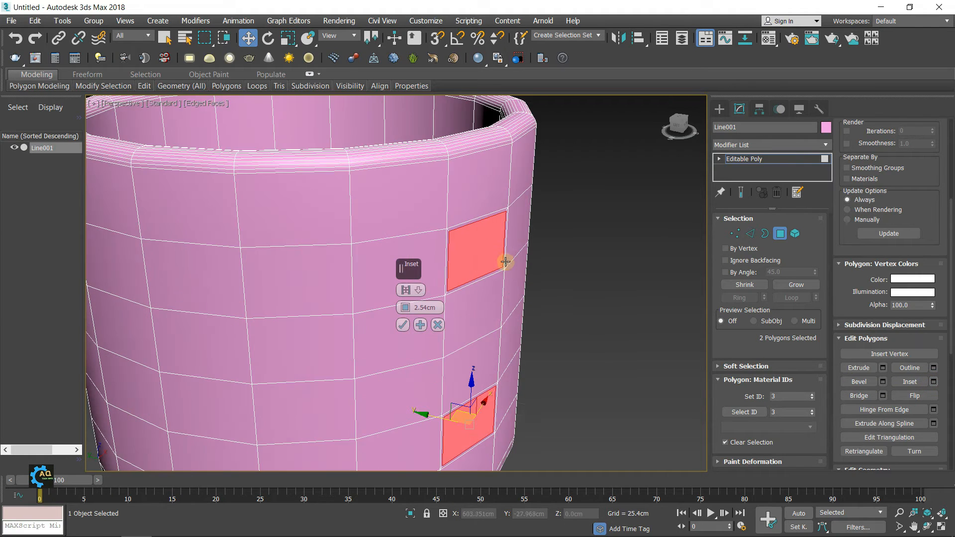
{"action": "scroll", "coordinate": [495, 240], "scroll_direction": "up", "scroll_amount": 3}
{"action": "scroll", "coordinate": [524, 267], "scroll_direction": "down", "scroll_amount": 5}
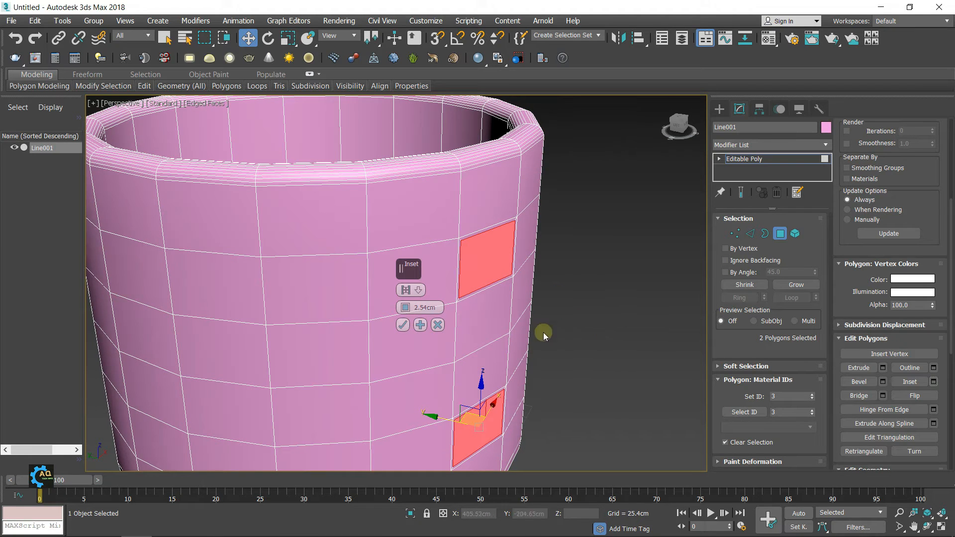
{"action": "left_click", "coordinate": [403, 325]}
Step: Scale the two inset polygons down slightly in height in the Front view and clear the selection
{"action": "middle_click_drag", "start_coordinate": [535, 294], "coordinate": [489, 276], "text": "alt"}
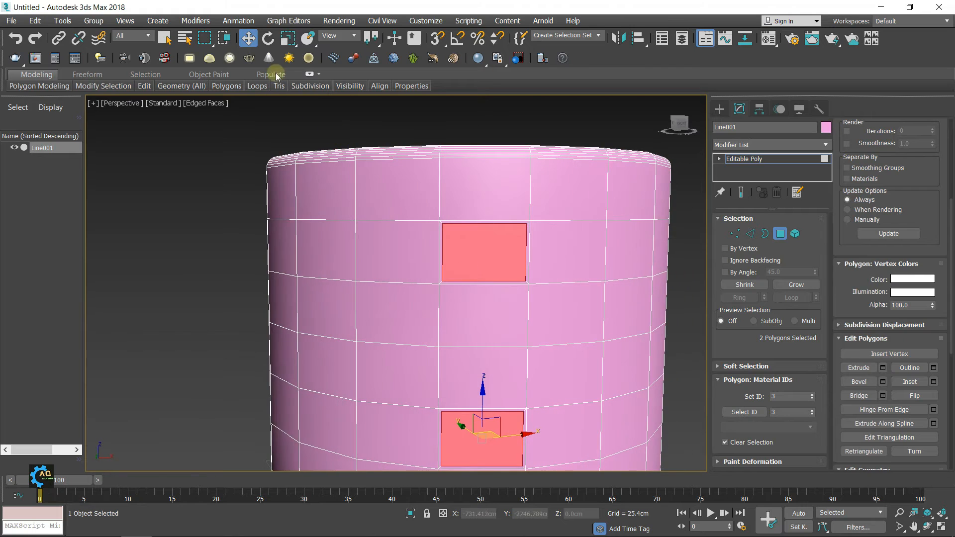
{"action": "left_click", "coordinate": [287, 39]}
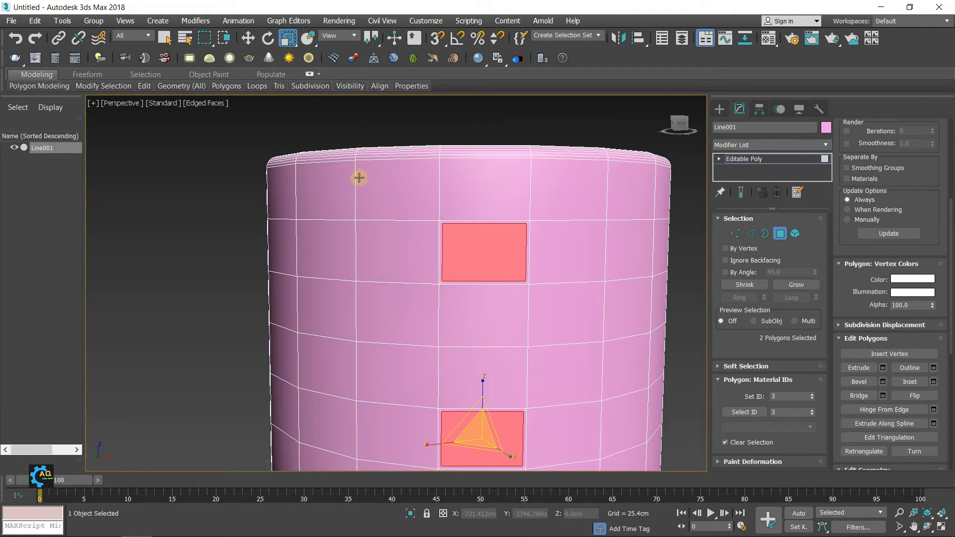
{"action": "middle_click_drag", "start_coordinate": [517, 358], "coordinate": [521, 326]}
{"action": "key", "text": "alt+w"}
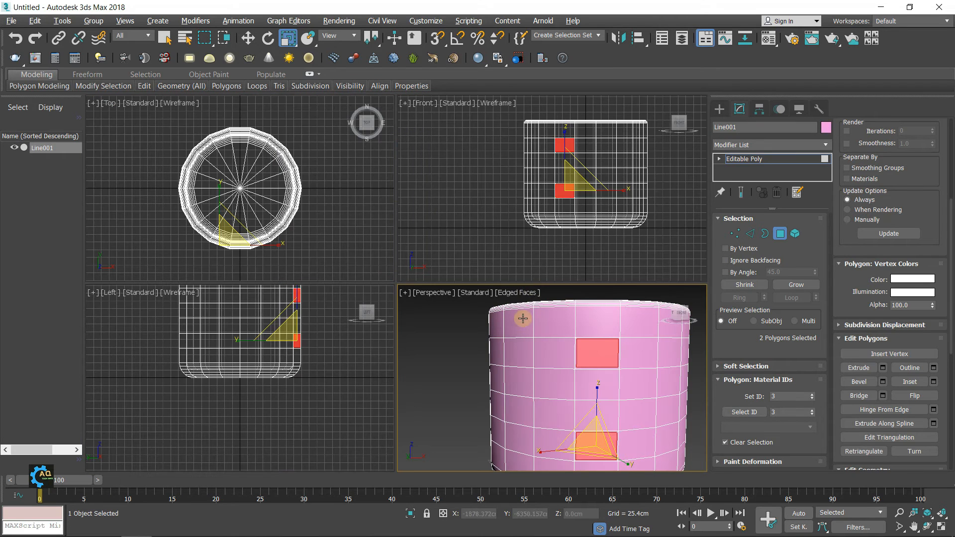
{"action": "scroll", "coordinate": [557, 211], "scroll_direction": "up", "scroll_amount": 4}
{"action": "middle_click_drag", "start_coordinate": [550, 193], "coordinate": [546, 198]}
{"action": "left_click_drag", "start_coordinate": [538, 132], "coordinate": [538, 135]}
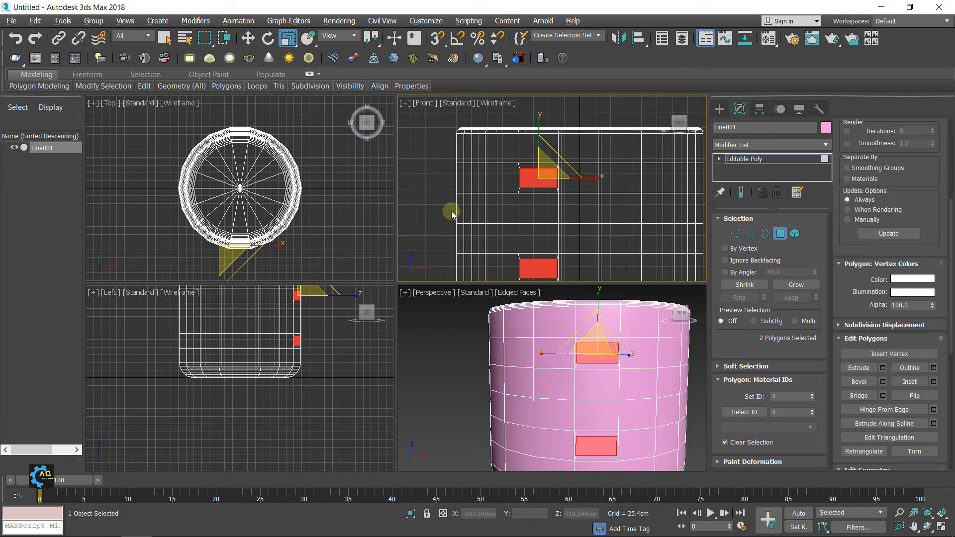
{"action": "mouse_move", "coordinate": [502, 344]}
{"action": "middle_mouse_down"}
{"action": "mouse_move", "coordinate": [471, 347]}
{"action": "mouse_move", "coordinate": [511, 346]}
{"action": "middle_mouse_up"}
{"action": "key", "text": "alt+w"}
{"action": "scroll", "coordinate": [482, 309], "scroll_direction": "down", "scroll_amount": 5}
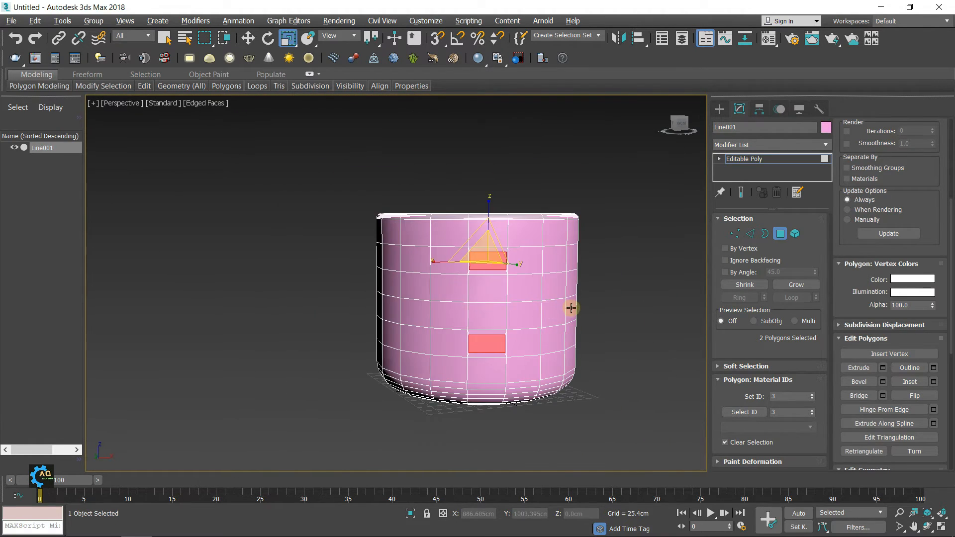
{"action": "scroll", "coordinate": [571, 308], "scroll_direction": "up", "scroll_amount": 3}
{"action": "left_click", "coordinate": [618, 279]}
Step: Apply Hinge From Edge to the upper inset polygon, picking the horizontal wall edge midway between the two insets as the hinge
{"action": "middle_click_drag", "start_coordinate": [585, 297], "coordinate": [612, 263], "text": "alt"}
{"action": "scroll", "coordinate": [572, 266], "scroll_direction": "up", "scroll_amount": 3}
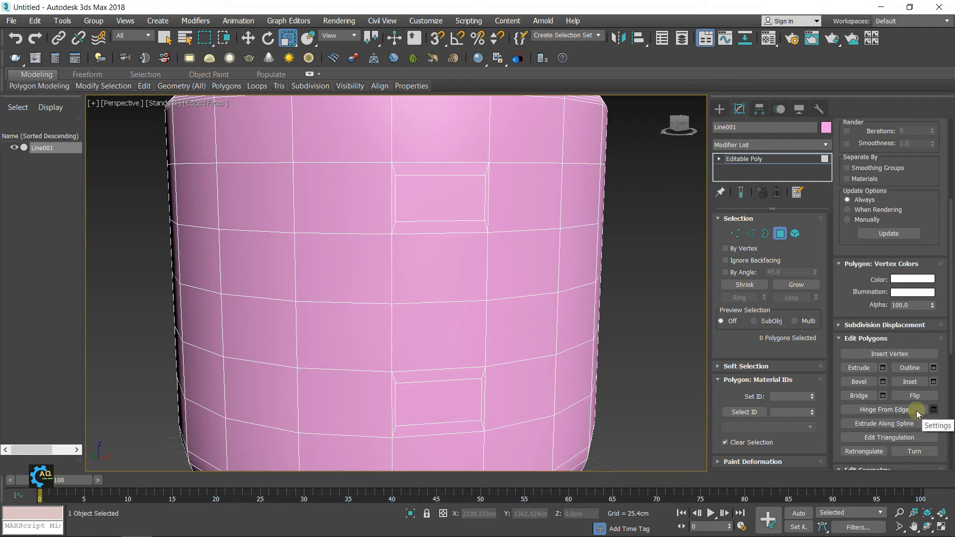
{"action": "scroll", "coordinate": [916, 410], "scroll_direction": "down", "scroll_amount": 2}
{"action": "scroll", "coordinate": [912, 341], "scroll_direction": "down", "scroll_amount": 3}
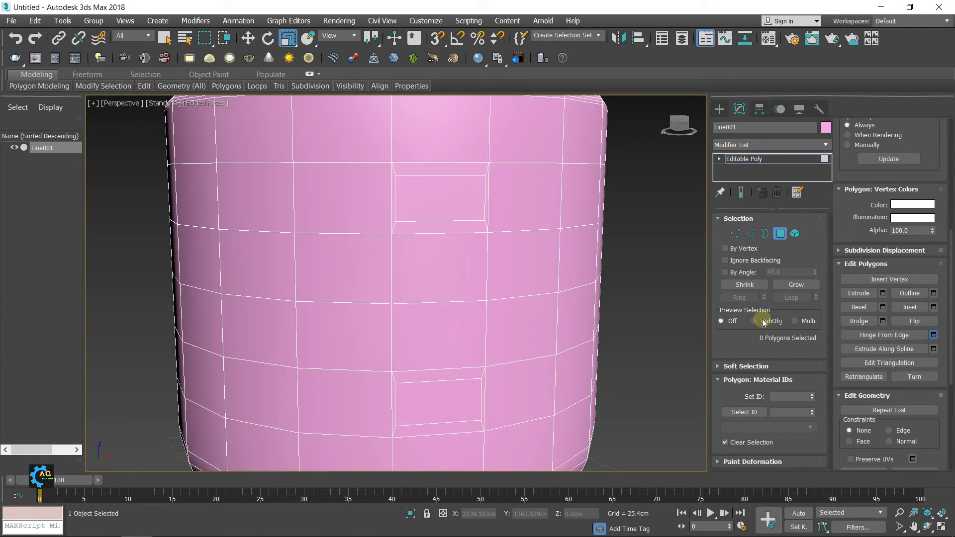
{"action": "middle_click_drag", "start_coordinate": [679, 279], "coordinate": [714, 274], "text": "alt"}
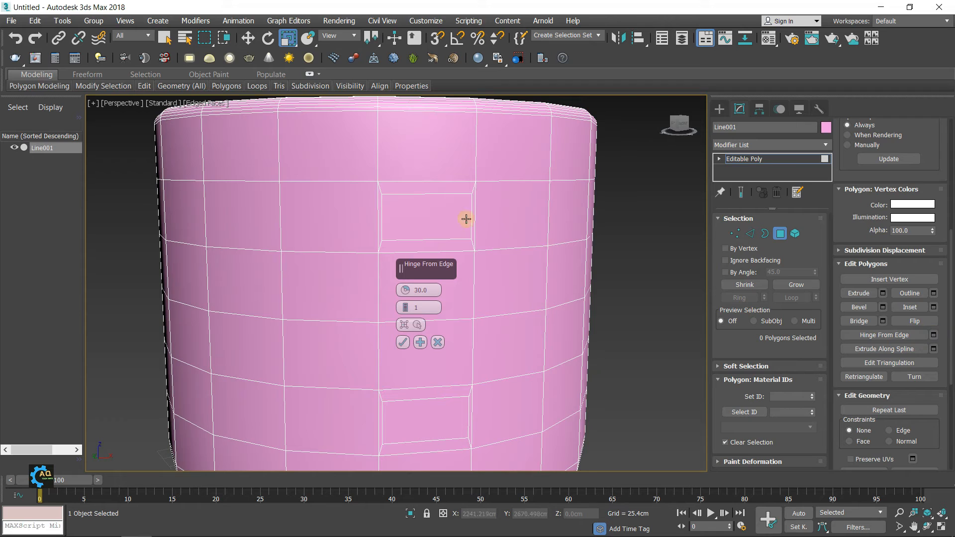
{"action": "left_click", "coordinate": [443, 218]}
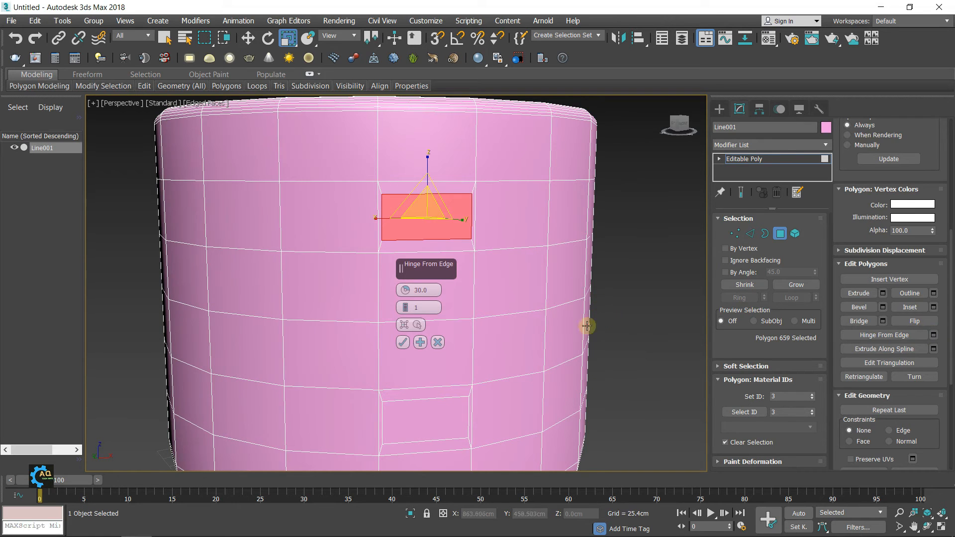
{"action": "middle_click_drag", "start_coordinate": [641, 338], "coordinate": [580, 330]}
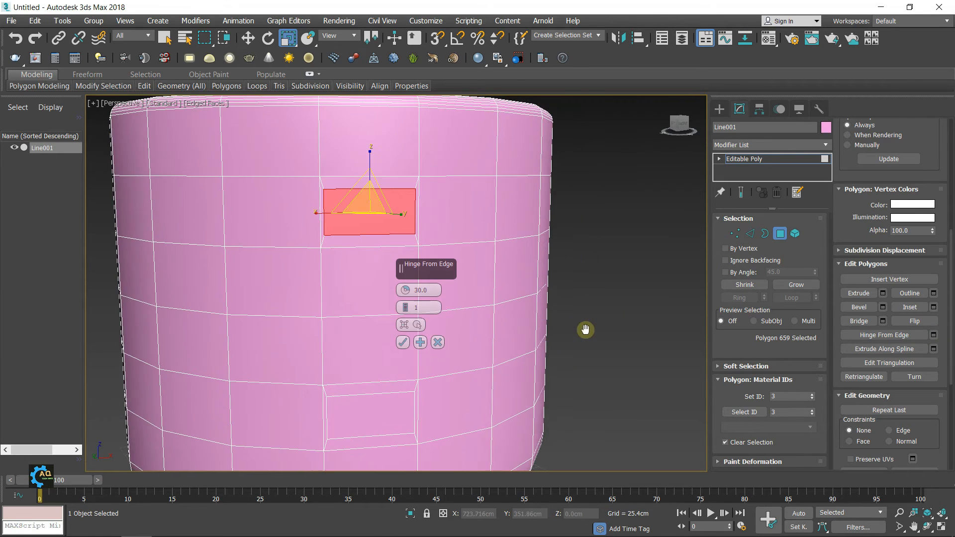
{"action": "left_click", "coordinate": [412, 325]}
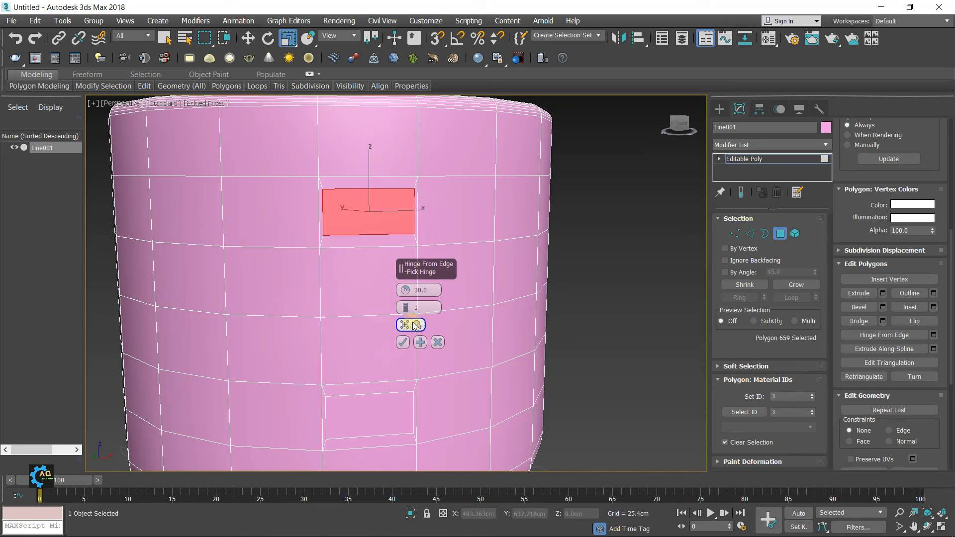
{"action": "left_click", "coordinate": [374, 315]}
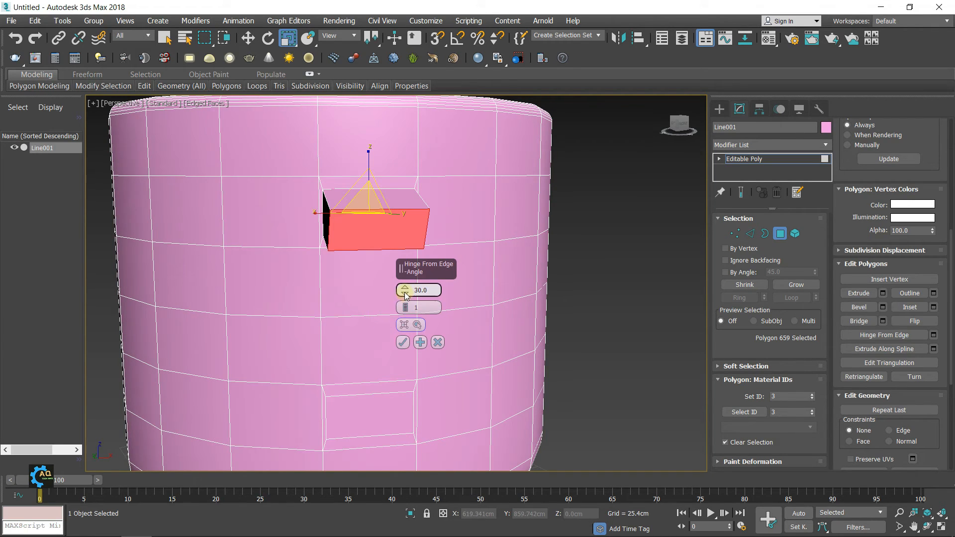
Step: Increase the hinge's angle and segment count to form a curved handle reaching toward the lower inset, and accept it
{"action": "left_click_drag", "start_coordinate": [406, 294], "coordinate": [476, 292]}
{"action": "middle_click_drag", "start_coordinate": [495, 297], "coordinate": [548, 298], "text": "alt"}
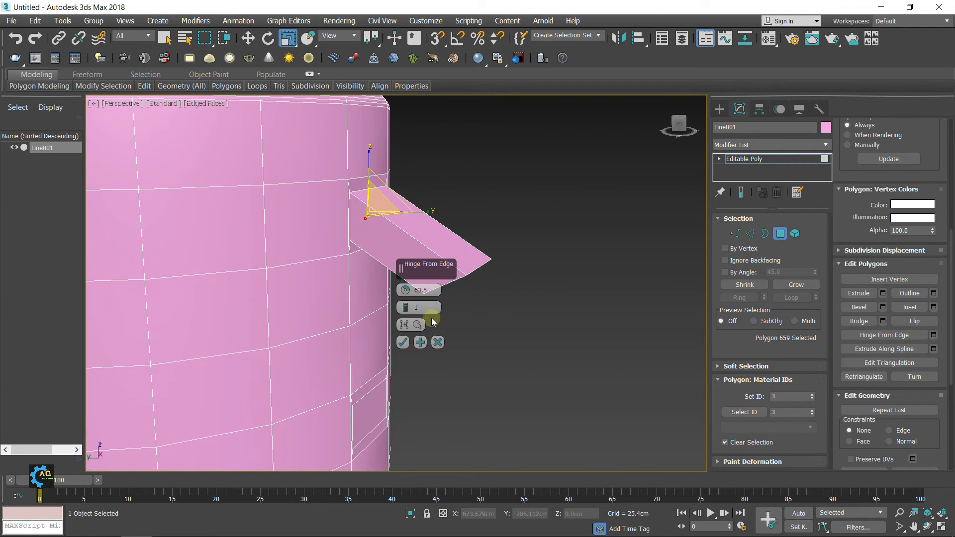
{"action": "left_click_drag", "start_coordinate": [407, 303], "coordinate": [425, 192]}
{"action": "middle_click_drag", "start_coordinate": [542, 333], "coordinate": [403, 354], "text": "alt"}
{"action": "left_click", "coordinate": [403, 342]}
Step: Bridge the handle's free end polygon to the lower inset polygon on the cup wall
{"action": "scroll", "coordinate": [422, 348], "scroll_direction": "up", "scroll_amount": 5}
{"action": "scroll", "coordinate": [443, 342], "scroll_direction": "down", "scroll_amount": 4}
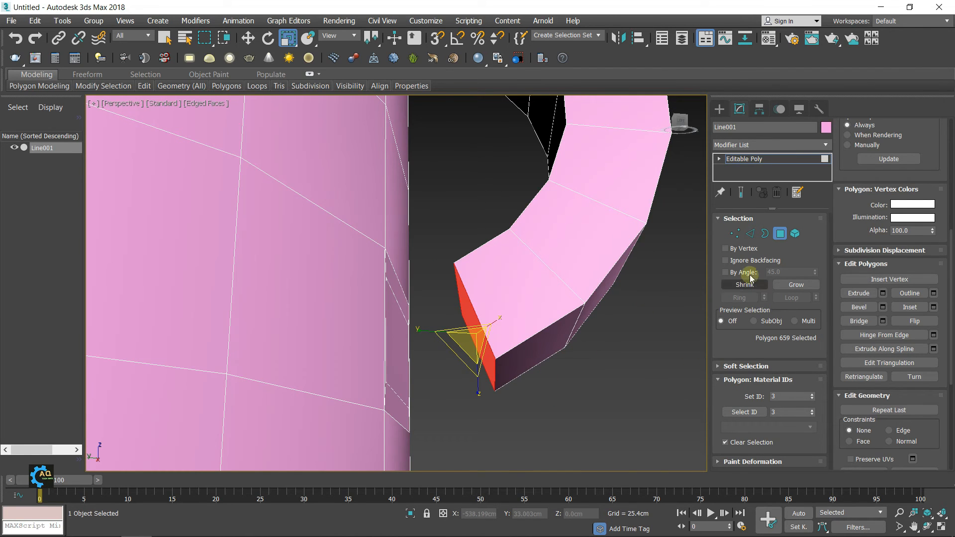
{"action": "left_click", "coordinate": [867, 322]}
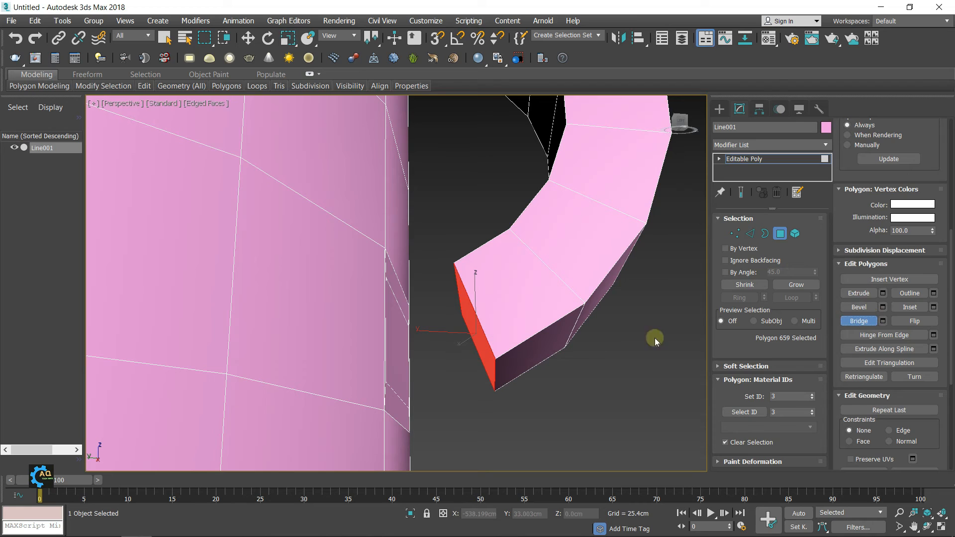
{"action": "left_click", "coordinate": [470, 347]}
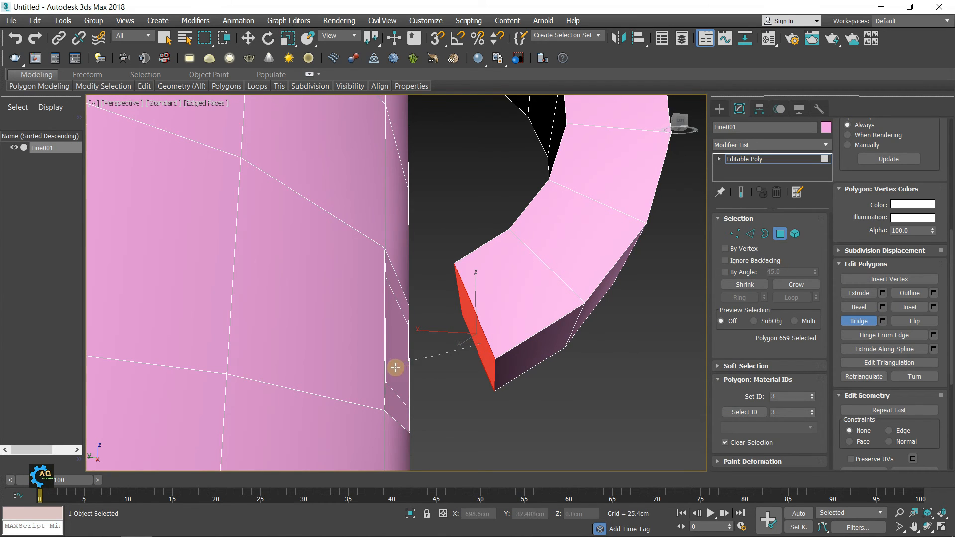
{"action": "middle_click_drag", "start_coordinate": [398, 367], "coordinate": [383, 368], "text": "alt"}
{"action": "left_click", "coordinate": [393, 352]}
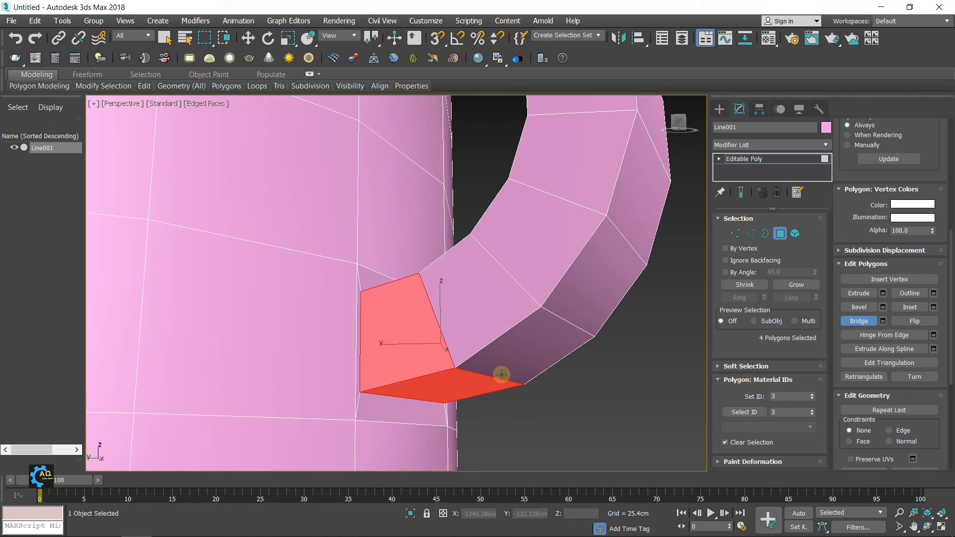
Step: End the Bridge operation and clear the polygon selection on the cup
{"action": "key", "text": "r"}
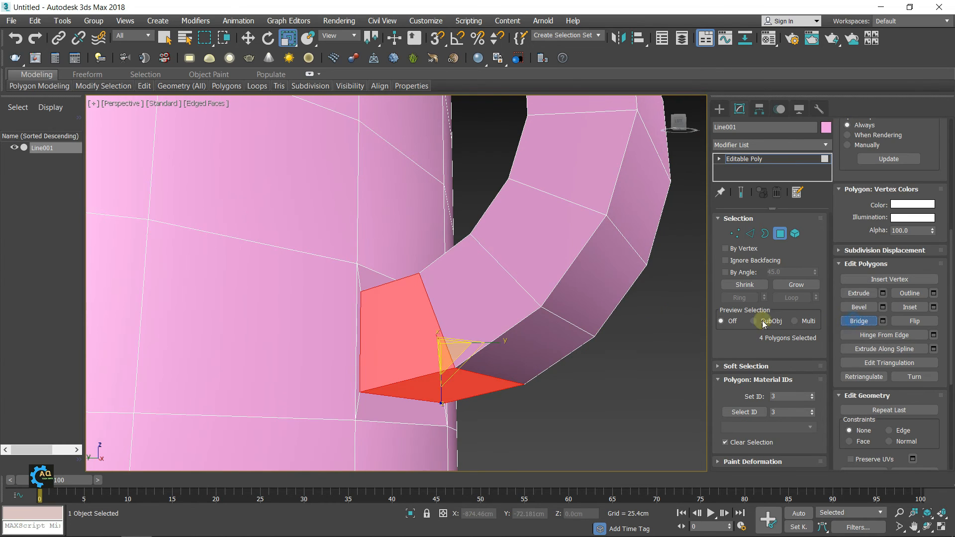
{"action": "scroll", "coordinate": [601, 337], "scroll_direction": "down", "scroll_amount": 5}
{"action": "scroll", "coordinate": [644, 297], "scroll_direction": "up", "scroll_amount": 3}
{"action": "left_click", "coordinate": [638, 293]}
{"action": "scroll", "coordinate": [641, 291], "scroll_direction": "down", "scroll_amount": 3}
{"action": "middle_click_drag", "start_coordinate": [643, 294], "coordinate": [678, 285], "text": "alt"}
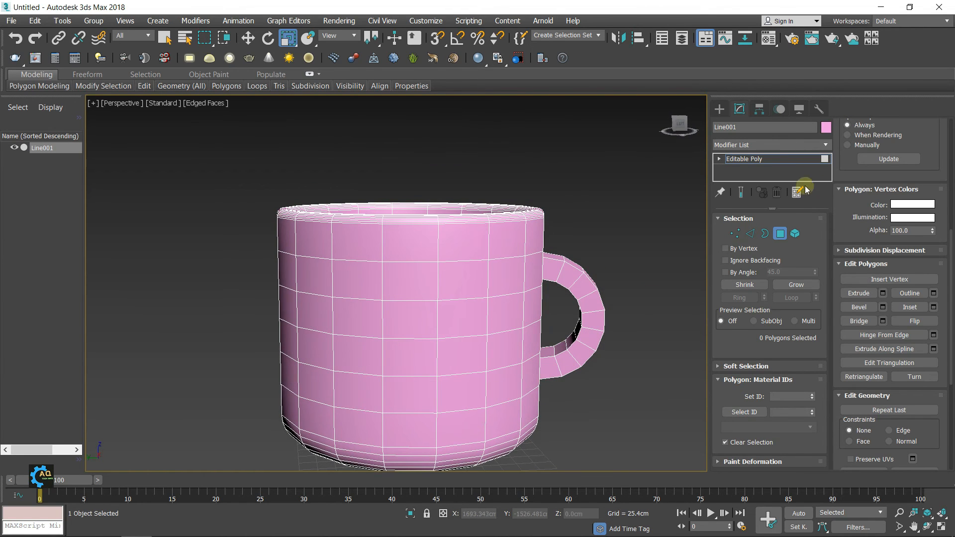
Step: Apply a TurboSmooth modifier to the cup and deselect the object
{"action": "left_click", "coordinate": [822, 145]}
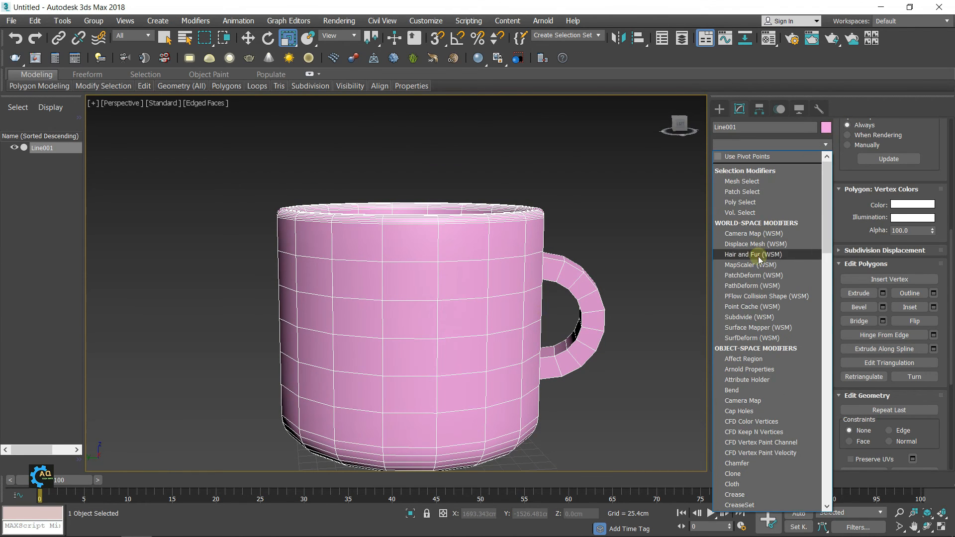
{"action": "scroll", "coordinate": [756, 263], "scroll_direction": "down", "scroll_amount": 4}
{"action": "scroll", "coordinate": [755, 278], "scroll_direction": "down", "scroll_amount": 12}
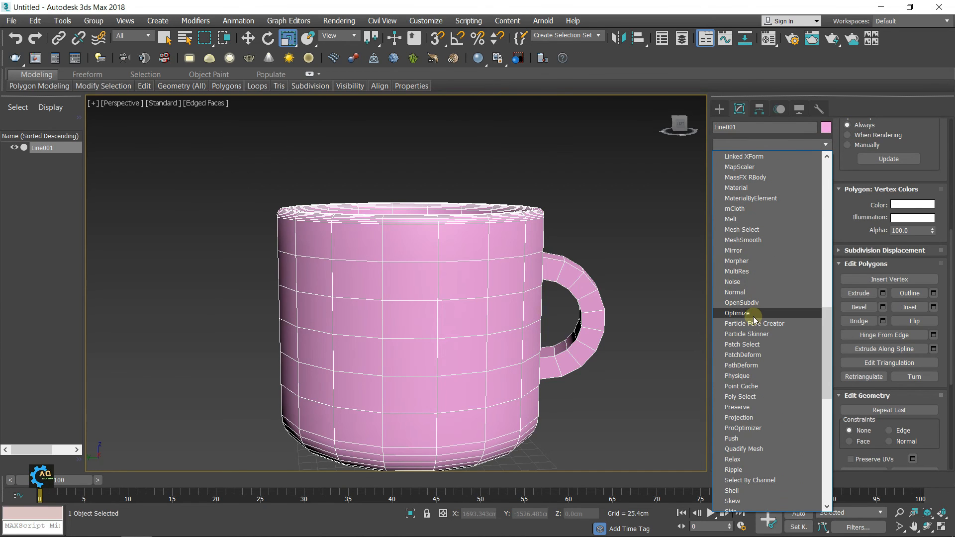
{"action": "scroll", "coordinate": [752, 295], "scroll_direction": "down", "scroll_amount": 6}
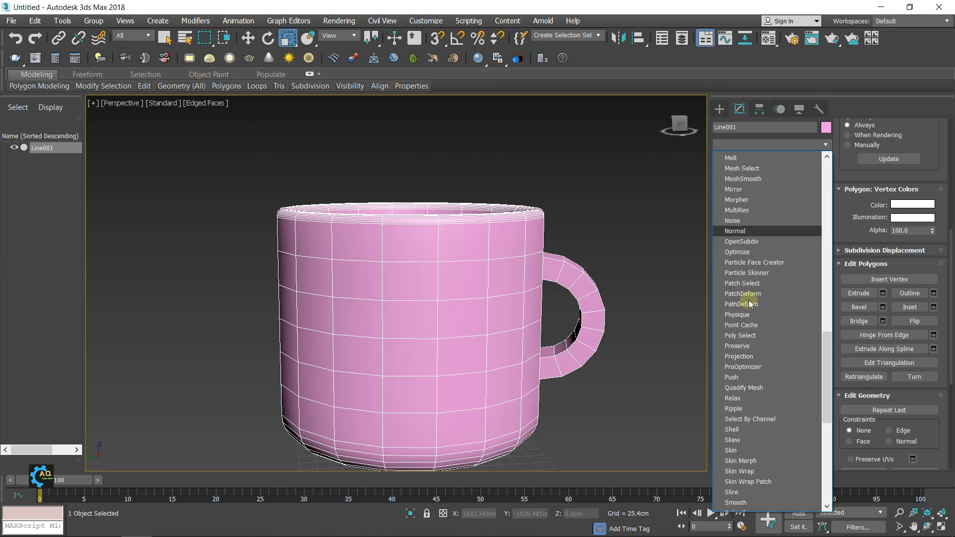
{"action": "scroll", "coordinate": [751, 383], "scroll_direction": "down", "scroll_amount": 1}
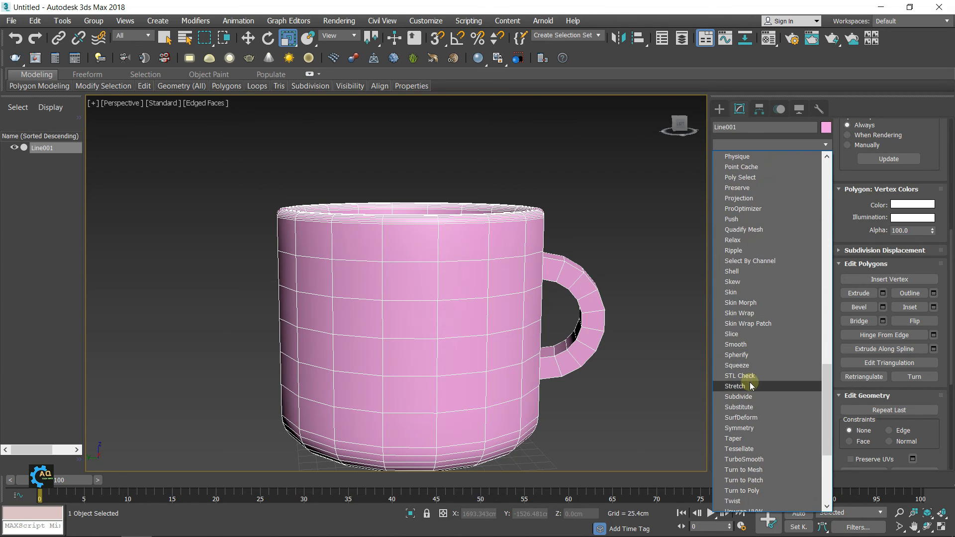
{"action": "left_click", "coordinate": [751, 460]}
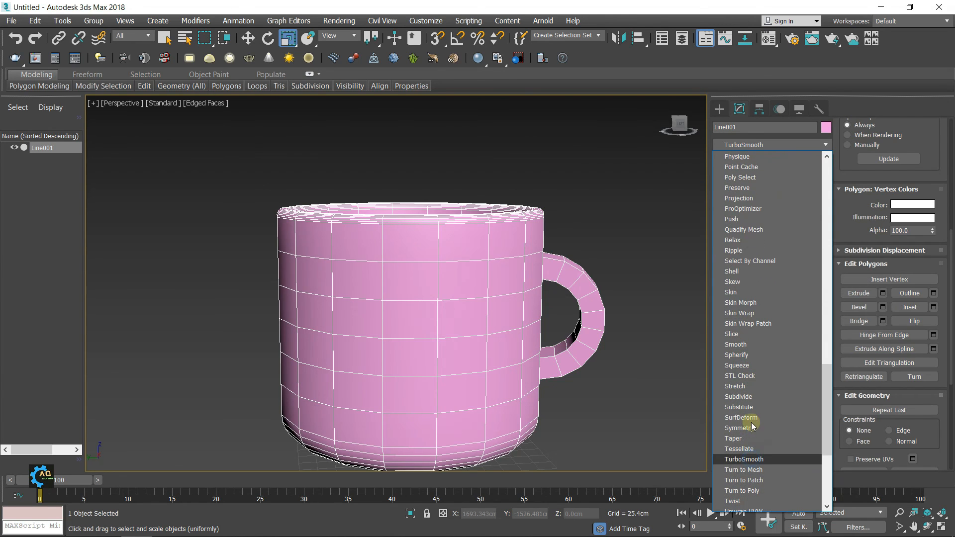
{"action": "middle_click_drag", "start_coordinate": [657, 350], "coordinate": [628, 355]}
{"action": "left_click", "coordinate": [628, 288]}
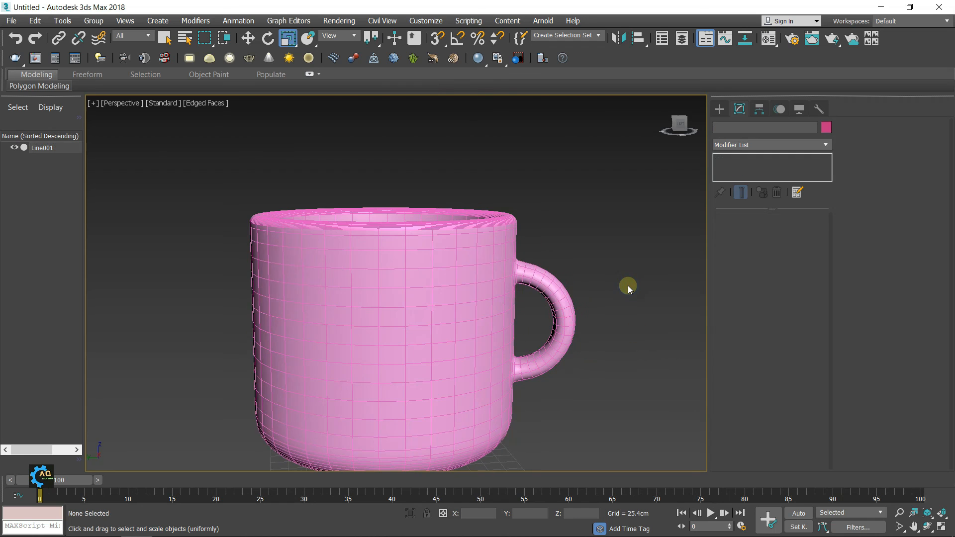
Step: Turn off edged faces in the Perspective view and inspect the smoothed cup's interior and lower handle joint
{"action": "key", "text": "F4"}
{"action": "scroll", "coordinate": [622, 288], "scroll_direction": "down", "scroll_amount": 2}
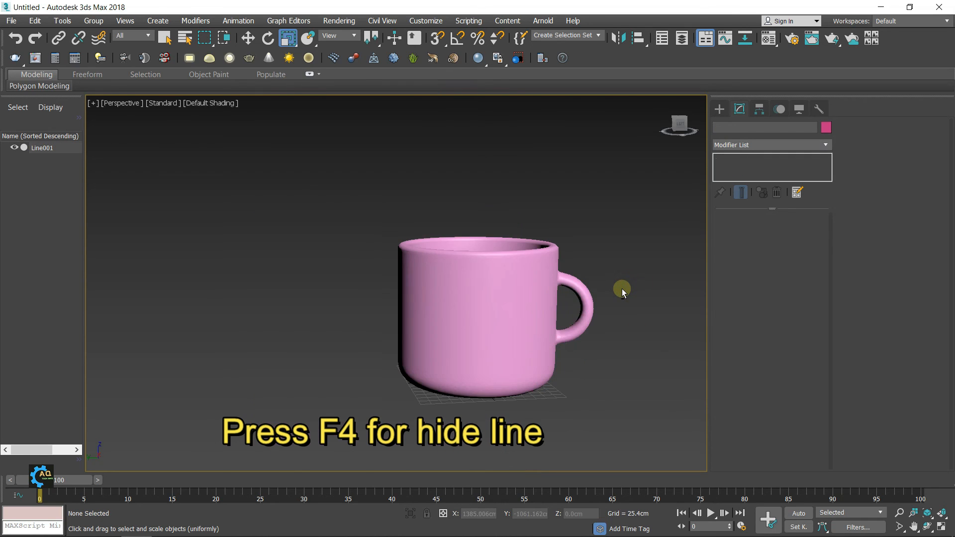
{"action": "middle_click_drag", "start_coordinate": [622, 313], "coordinate": [644, 273], "text": "alt"}
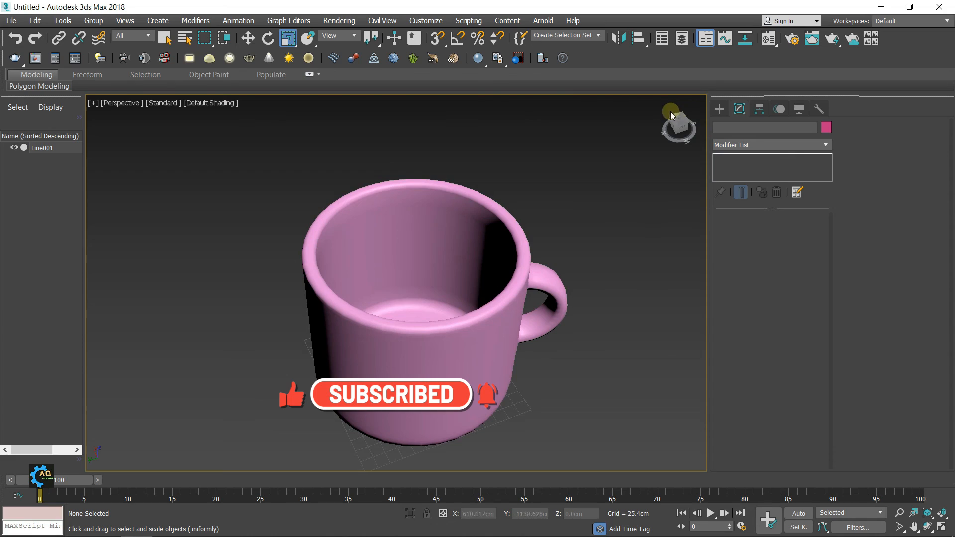
{"action": "left_click", "coordinate": [665, 100]}
{"action": "scroll", "coordinate": [600, 181], "scroll_direction": "down", "scroll_amount": 2}
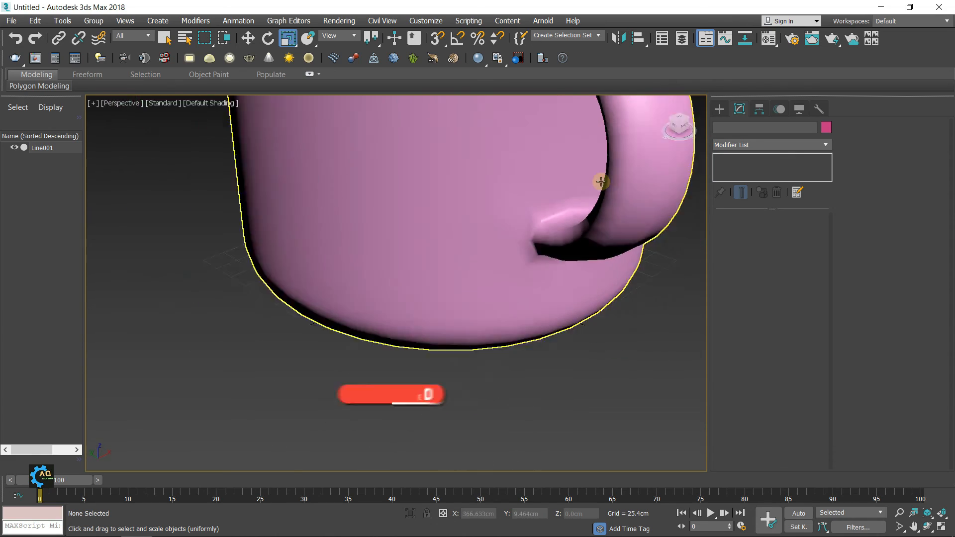